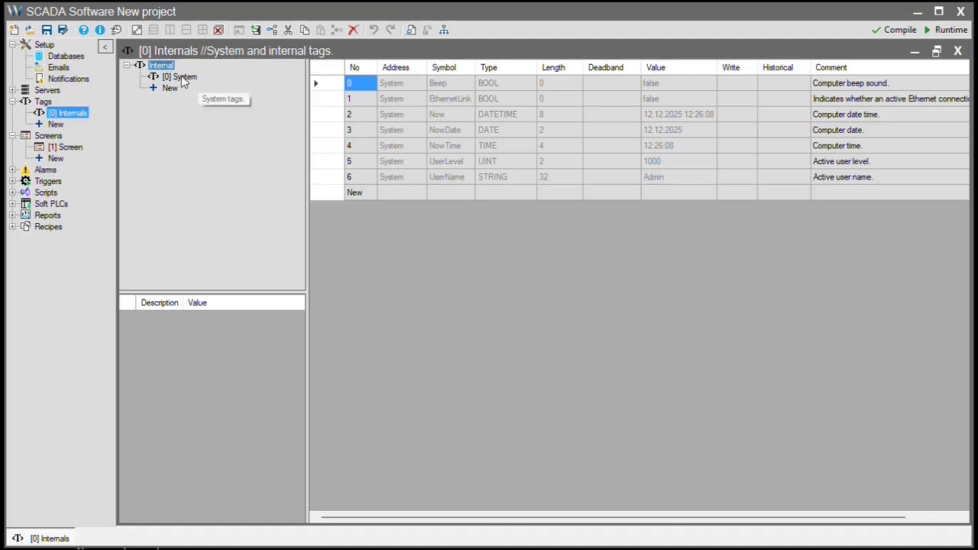
# Add a new group to the Internals tag list alongside System and create two tags in it
pyautogui.click(183, 81)
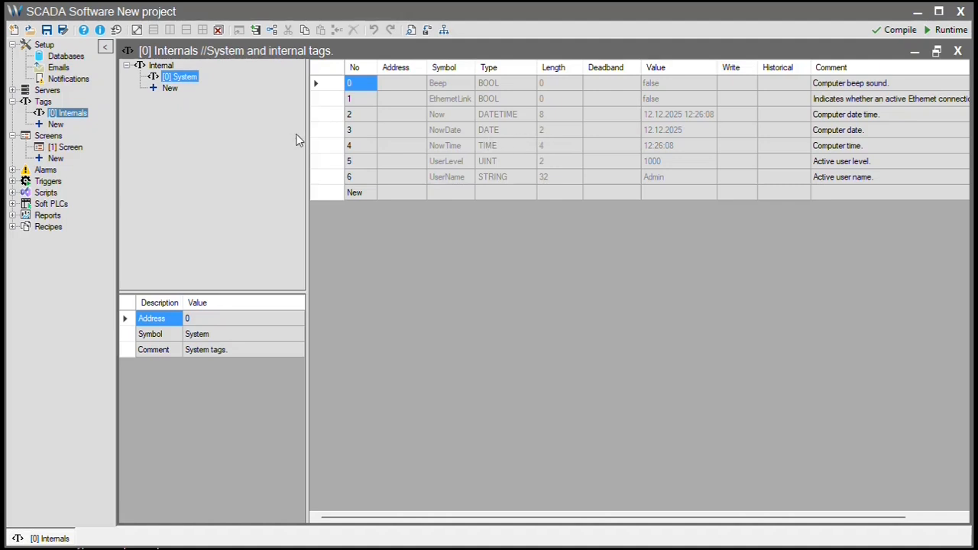
pyautogui.click(170, 89)
pyautogui.click(170, 90)
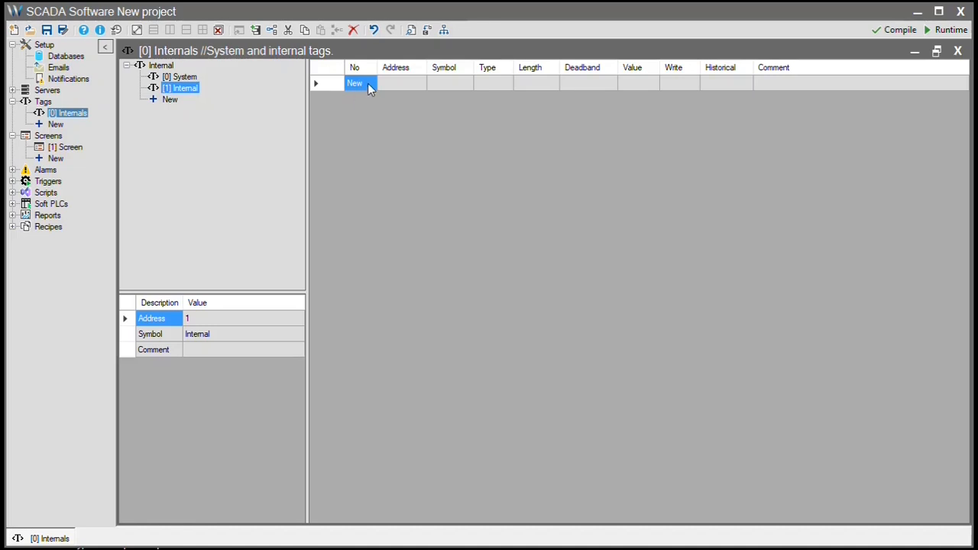
pyautogui.click(368, 84)
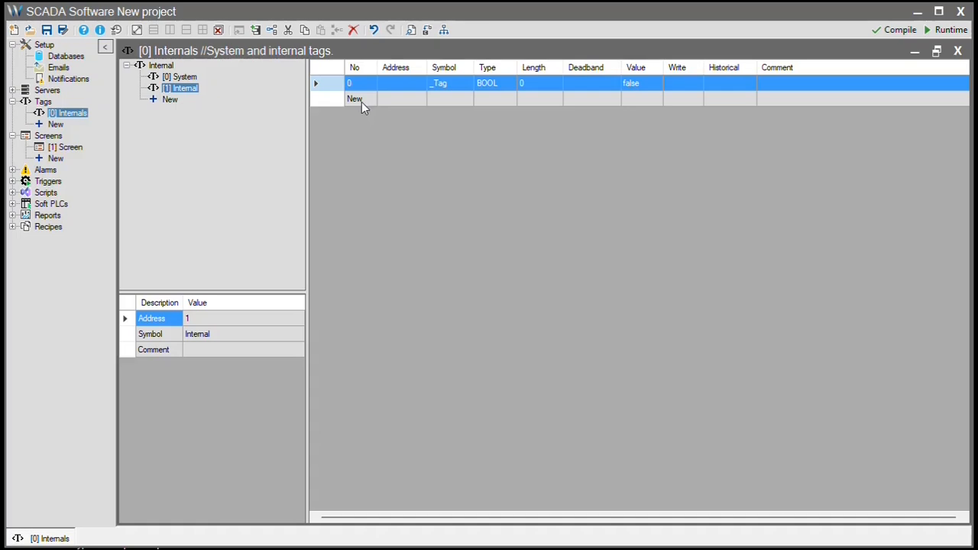
pyautogui.click(361, 100)
pyautogui.click(361, 101)
# Set the data type of the second tag in the new internal group to UINT
pyautogui.click(509, 102)
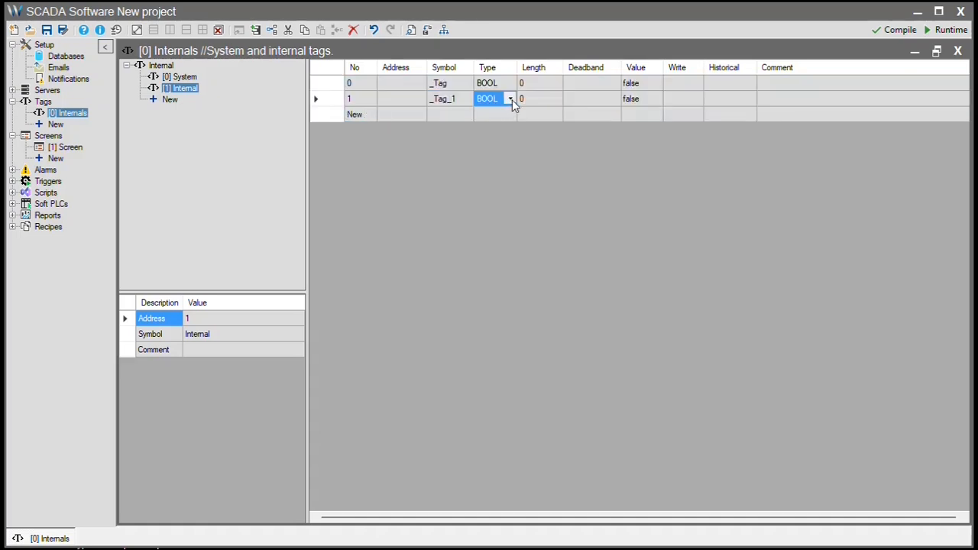
pyautogui.click(510, 99)
pyautogui.click(504, 159)
pyautogui.click(402, 119)
# Create a new tag network with the Internal protocol and add two tags to it
pyautogui.click(55, 124)
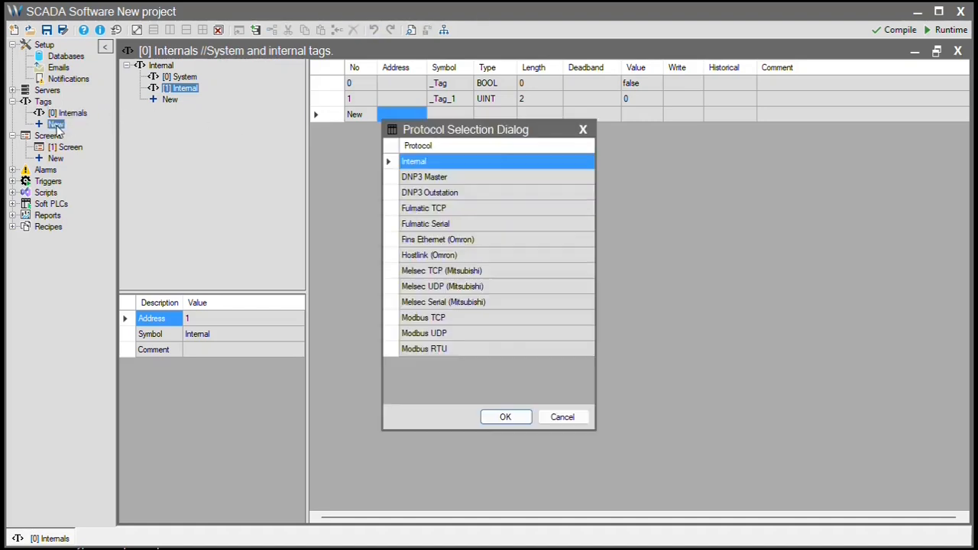
pyautogui.doubleClick(443, 165)
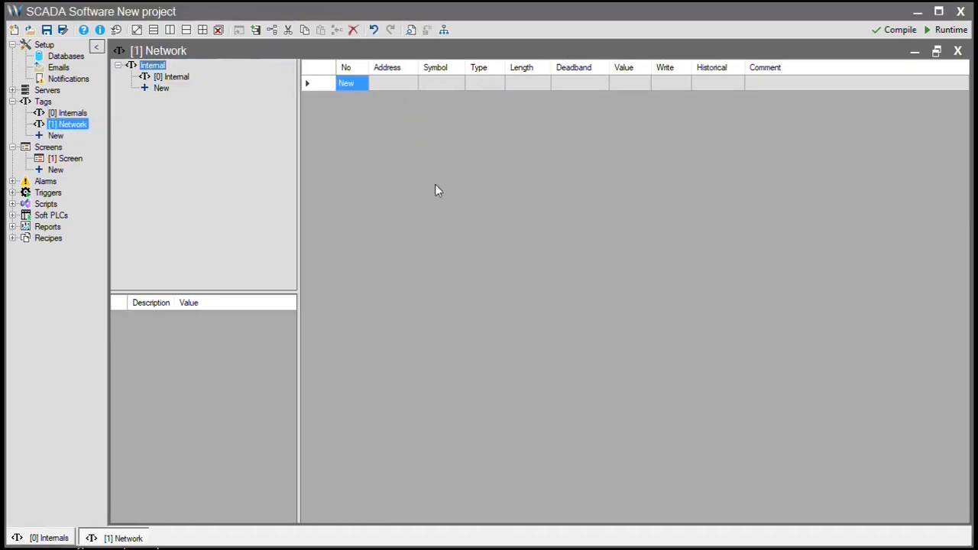
pyautogui.click(362, 87)
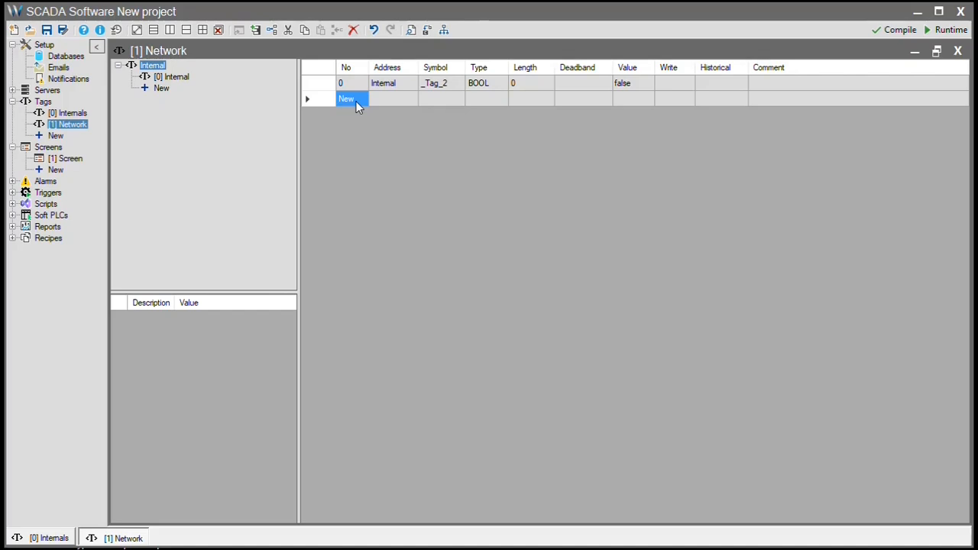
pyautogui.click(357, 103)
# Set the data type of the first tag in the internal network to UDINT
pyautogui.click(496, 83)
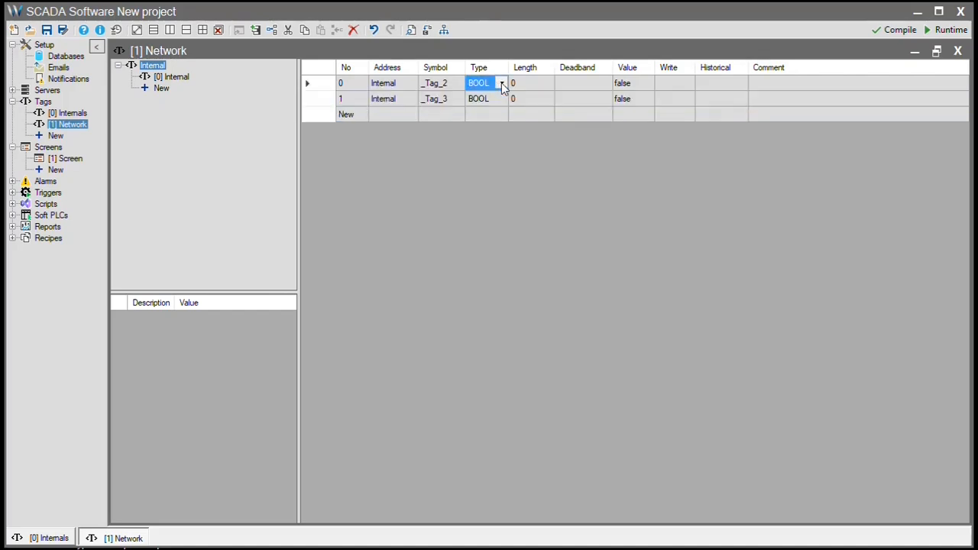
pyautogui.click(501, 83)
pyautogui.click(488, 169)
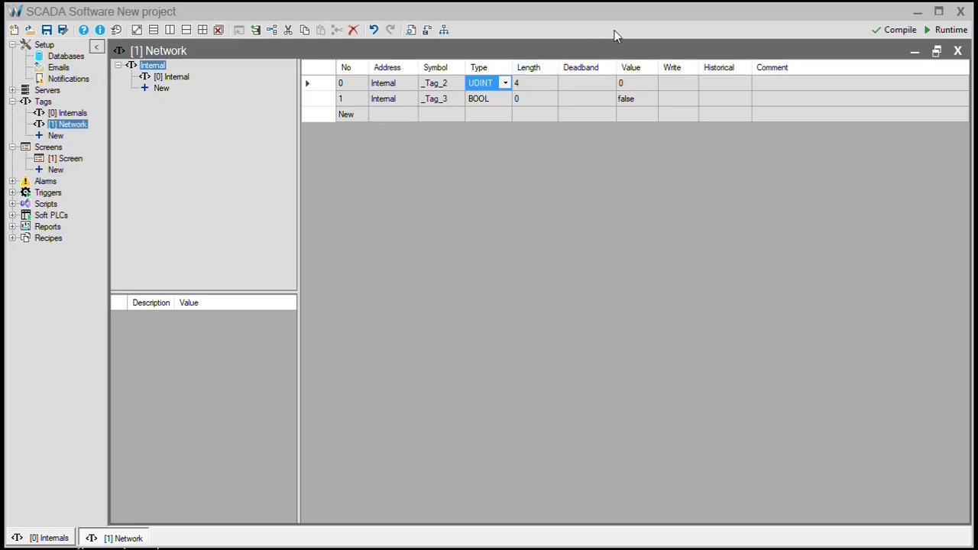
# Create another tag network using the Fulmatic TCP protocol
pyautogui.click(56, 136)
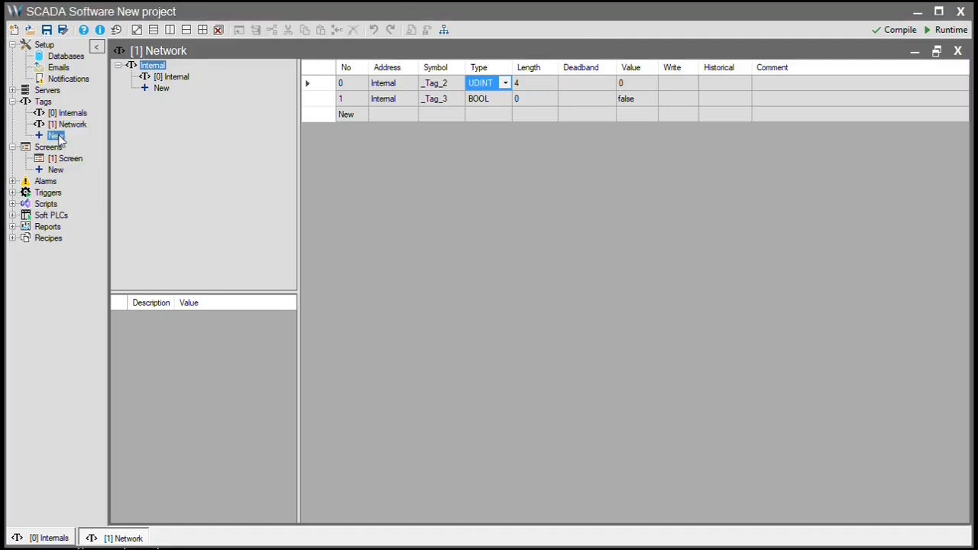
pyautogui.doubleClick(58, 136)
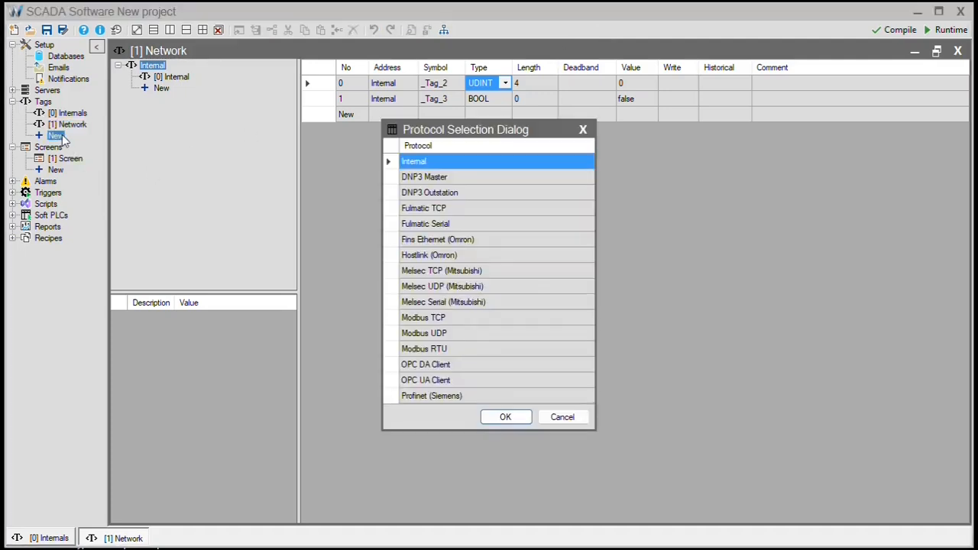
pyautogui.click(461, 208)
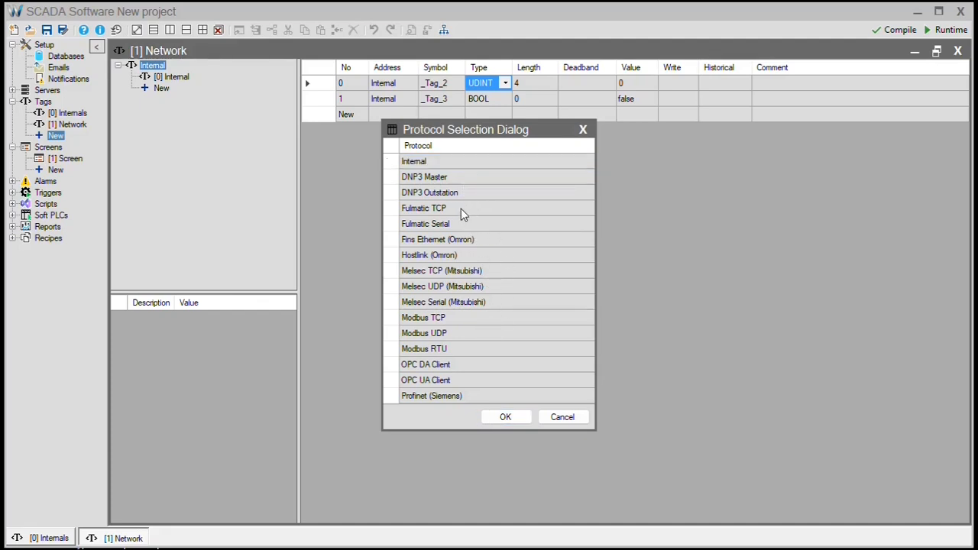
pyautogui.click(521, 419)
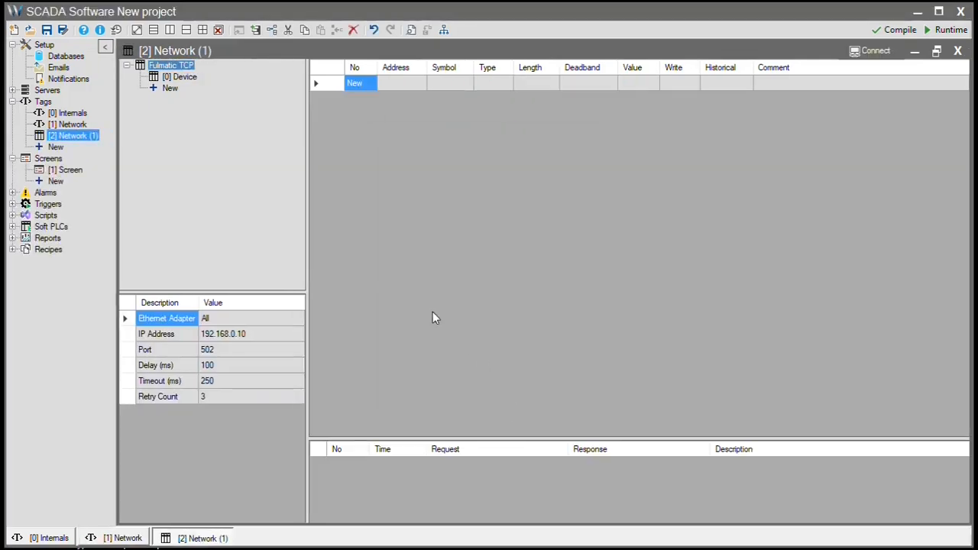
# Set the IP address of the Fulmatic TCP network to 127.0.0.1
pyautogui.click(242, 337)
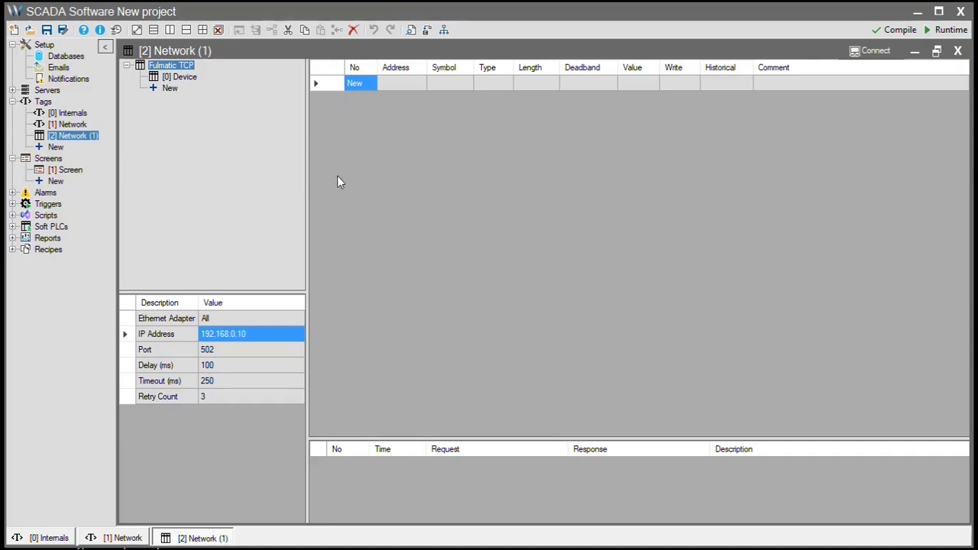
pyautogui.click(261, 334)
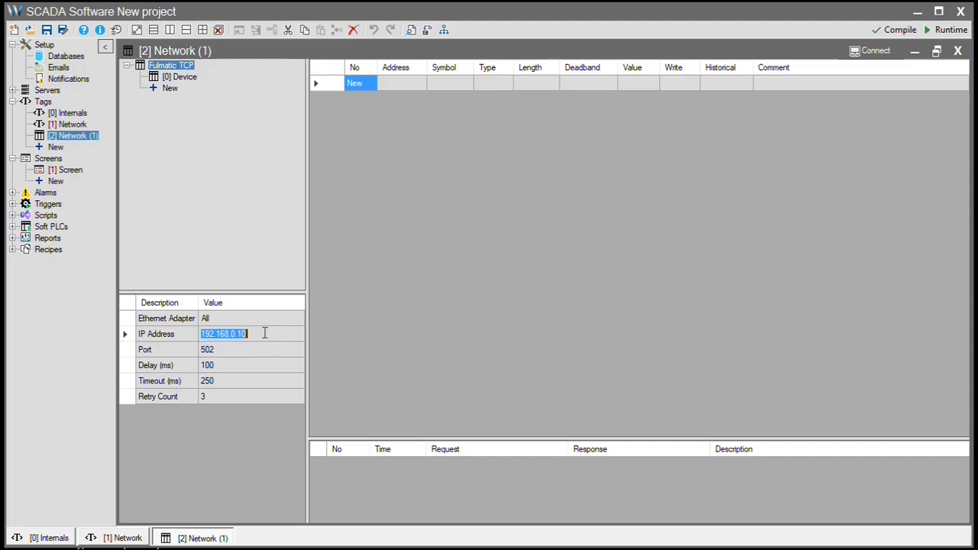
pyautogui.write('1')
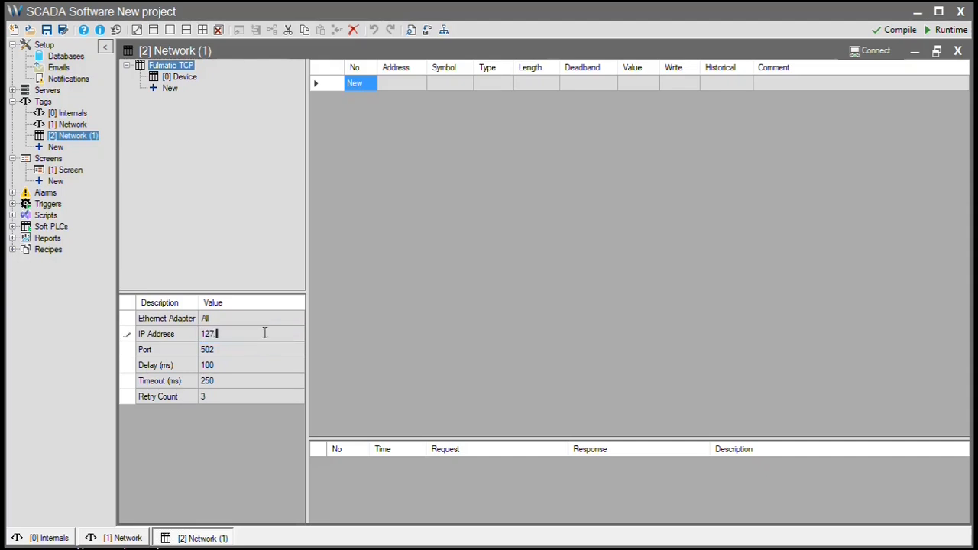
pyautogui.write('27.0.0.1')
pyautogui.press('Return')
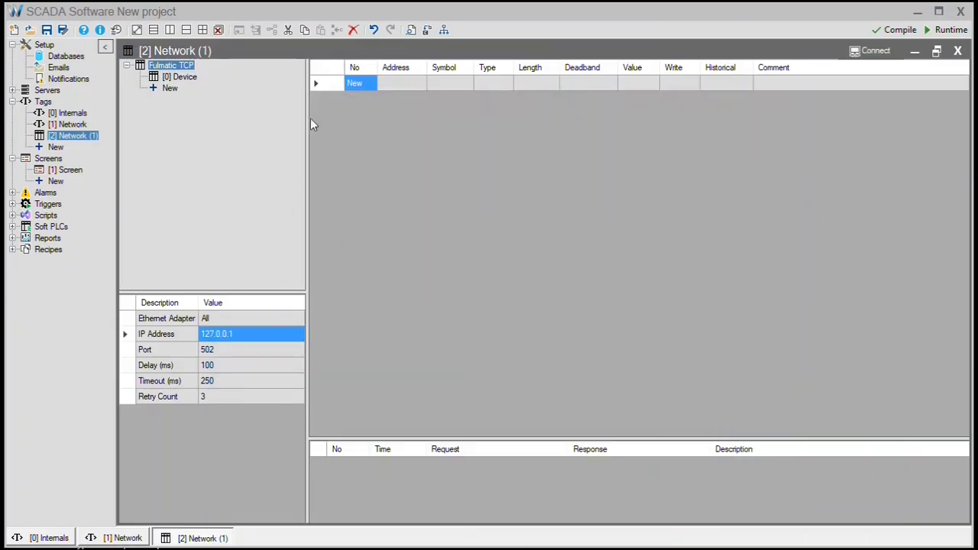
# Add a tag to the Fulmatic TCP network and set its address to md0
pyautogui.click(358, 85)
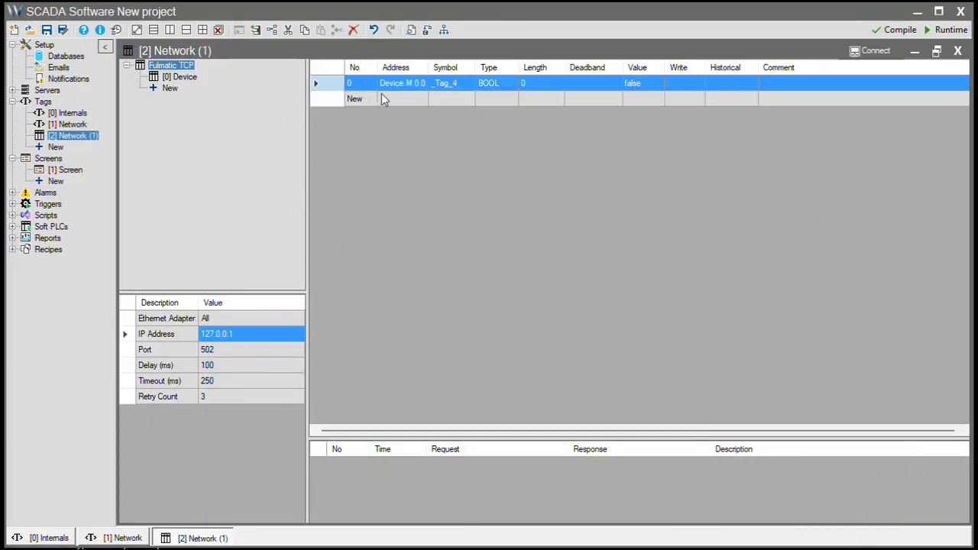
pyautogui.click(399, 84)
pyautogui.write('md0')
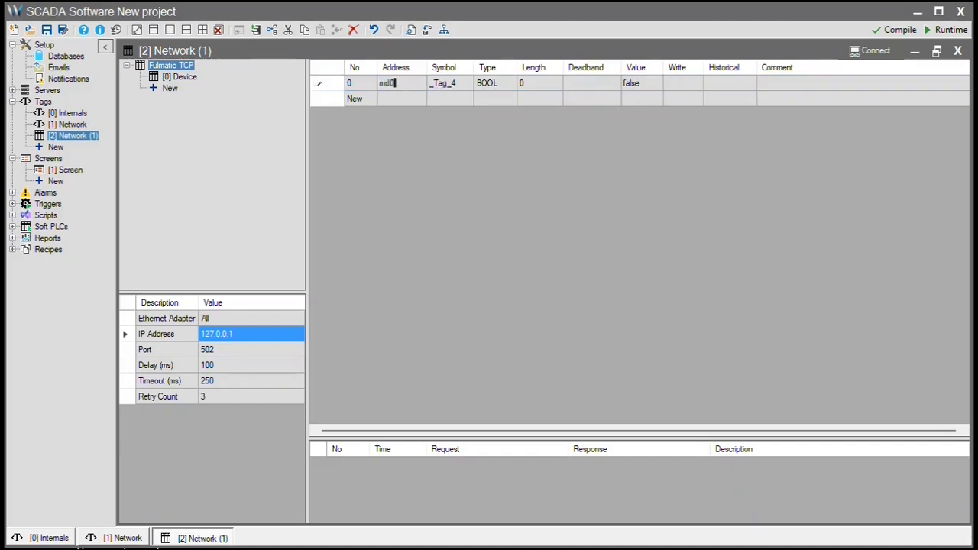
pyautogui.press('Return')
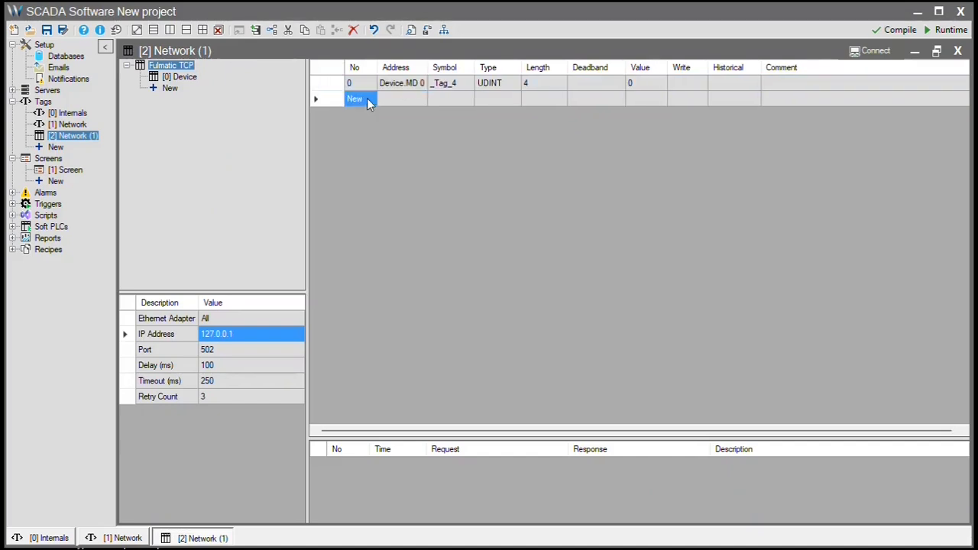
# Add a second tag to the Fulmatic TCP network with the address md4
pyautogui.click(367, 98)
pyautogui.click(414, 98)
pyautogui.write('md')
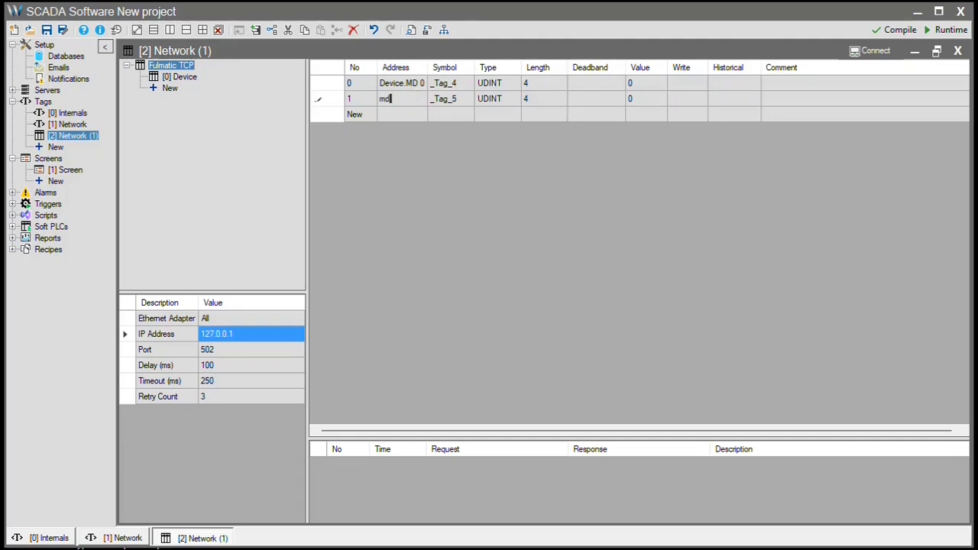
pyautogui.write('4')
pyautogui.press('Return')
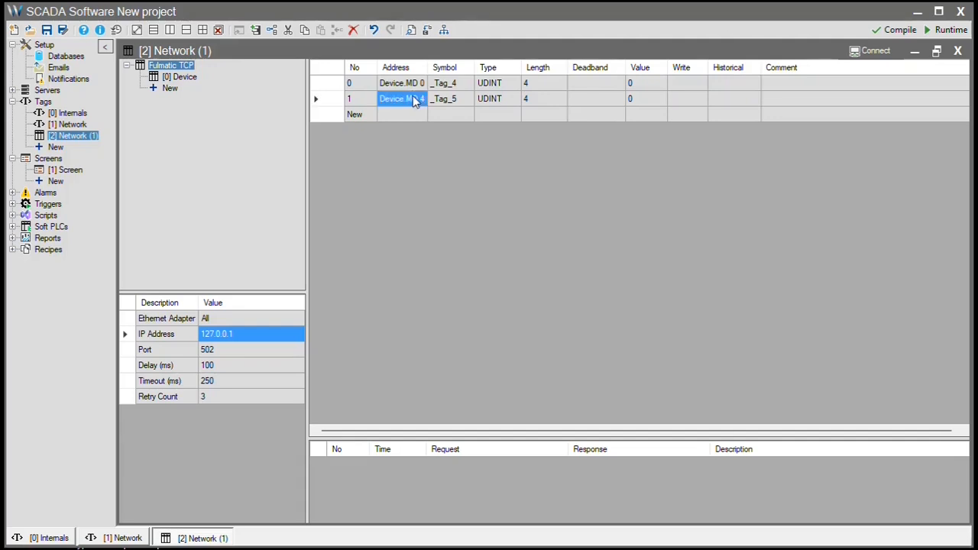
# Connect the Fulmatic TCP network and enlarge its communication log to watch the live tag values
pyautogui.click(871, 52)
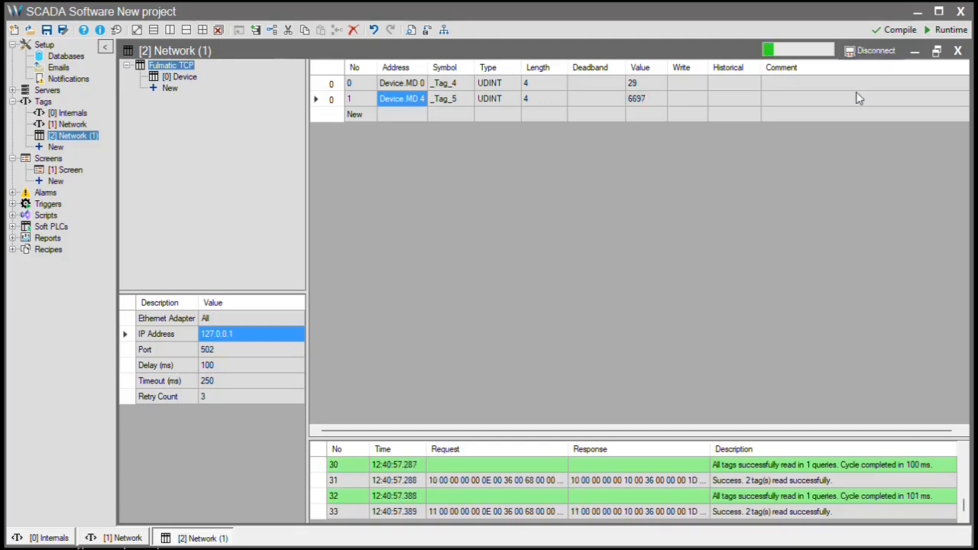
pyautogui.moveTo(715, 437); pyautogui.dragTo(692, 314)
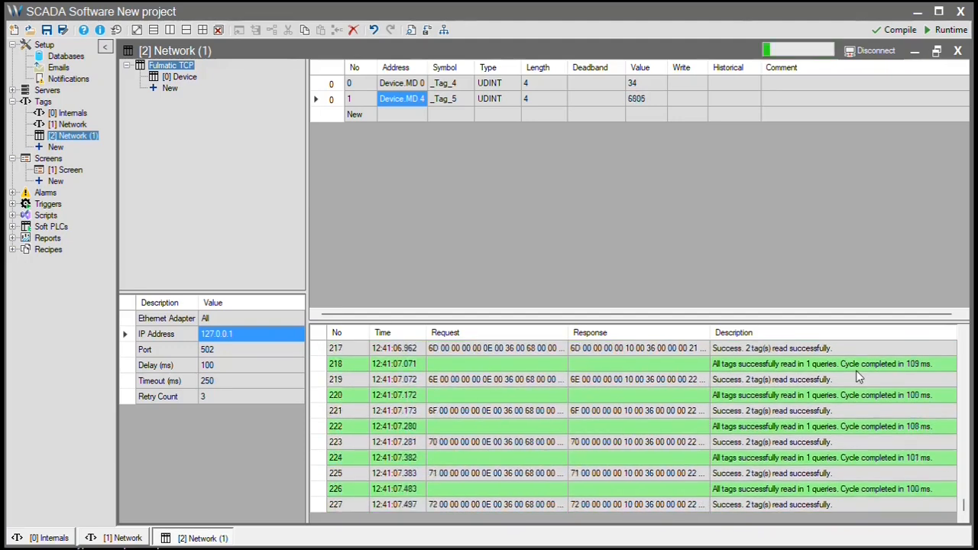
pyautogui.click(652, 81)
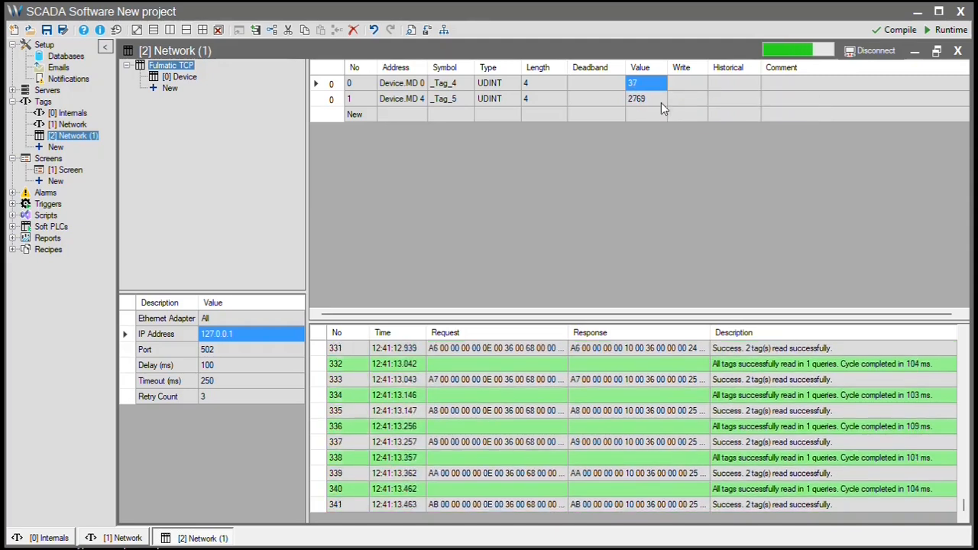
# Write the value 10 to the MD 0 tag and 1000 to the MD 4 tag
pyautogui.click(691, 85)
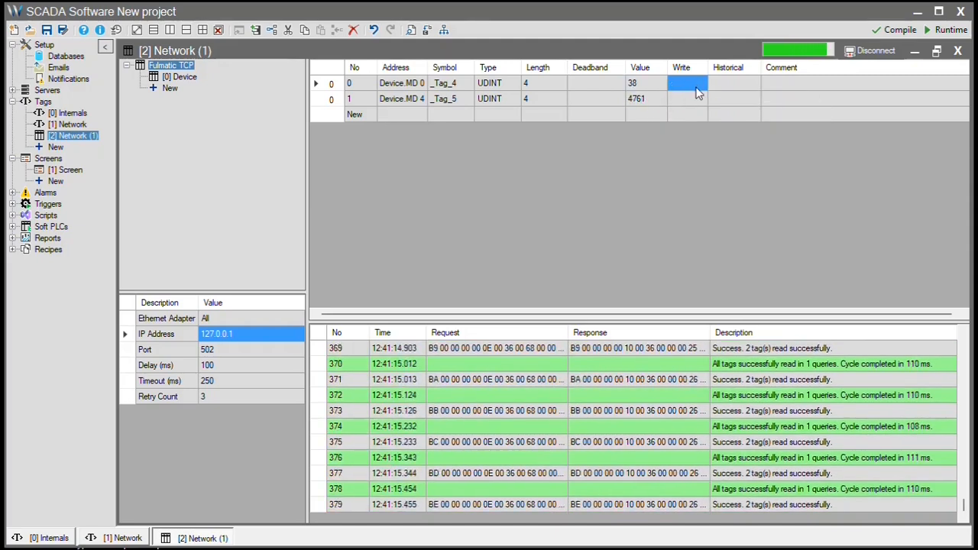
pyautogui.write('10')
pyautogui.press('Return')
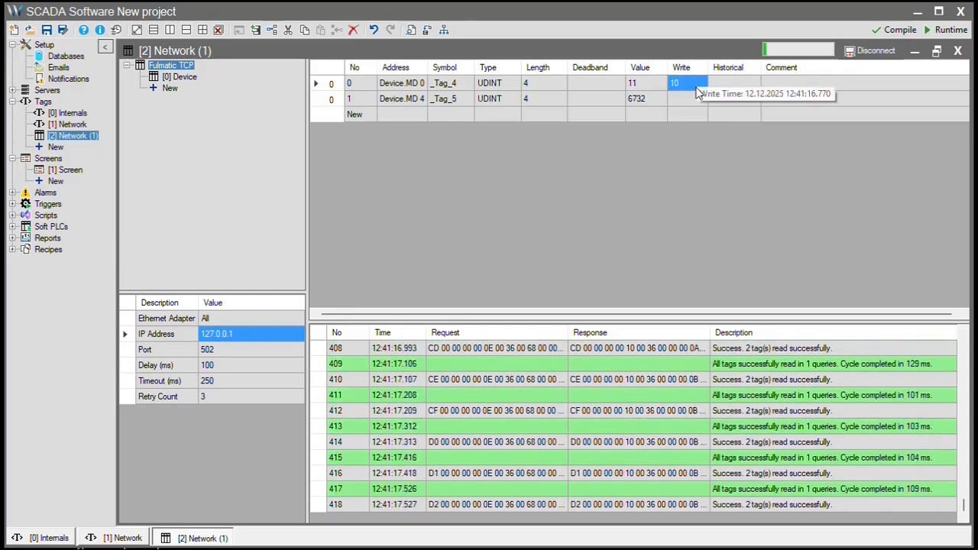
pyautogui.click(687, 99)
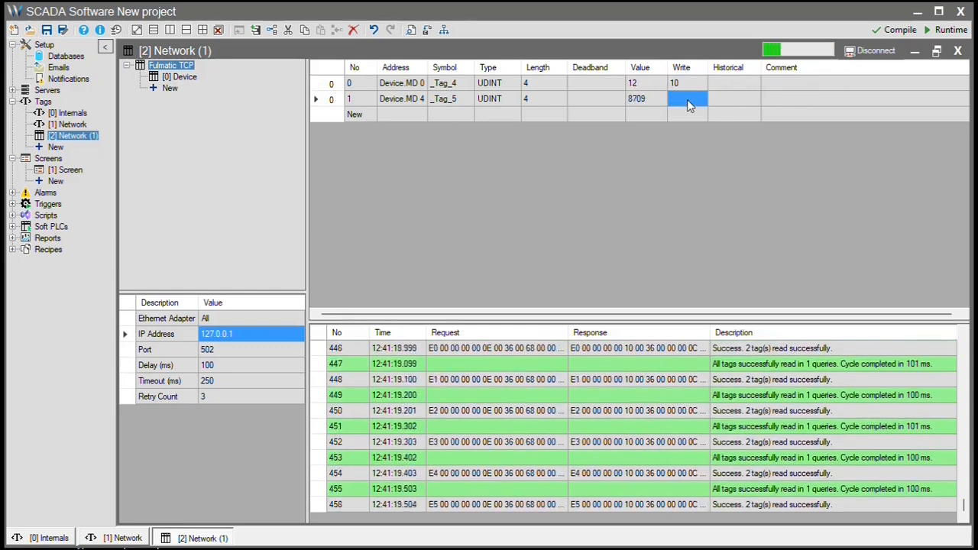
pyautogui.write('1000')
pyautogui.press('Return')
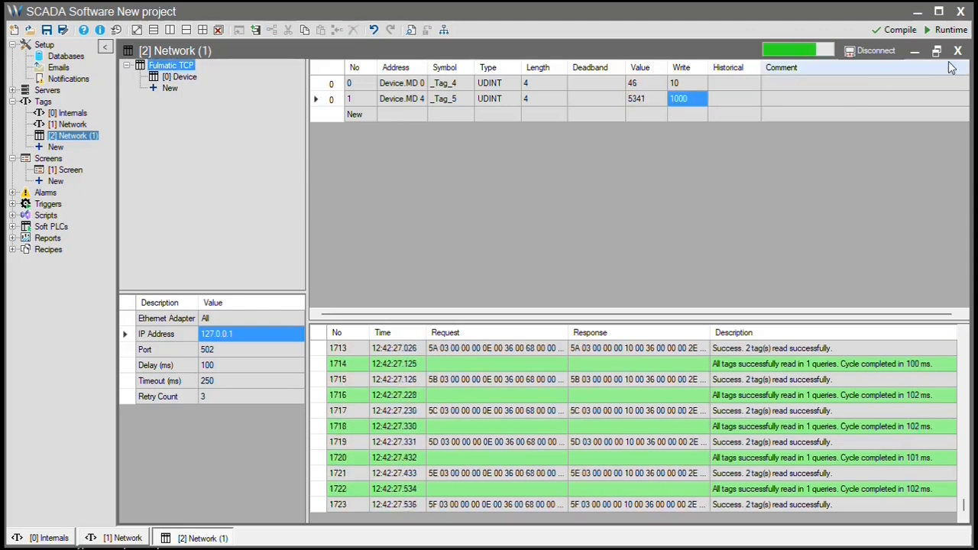
# Disconnect the Fulmatic TCP network and add a second device containing three tags
pyautogui.click(873, 51)
pyautogui.click(170, 88)
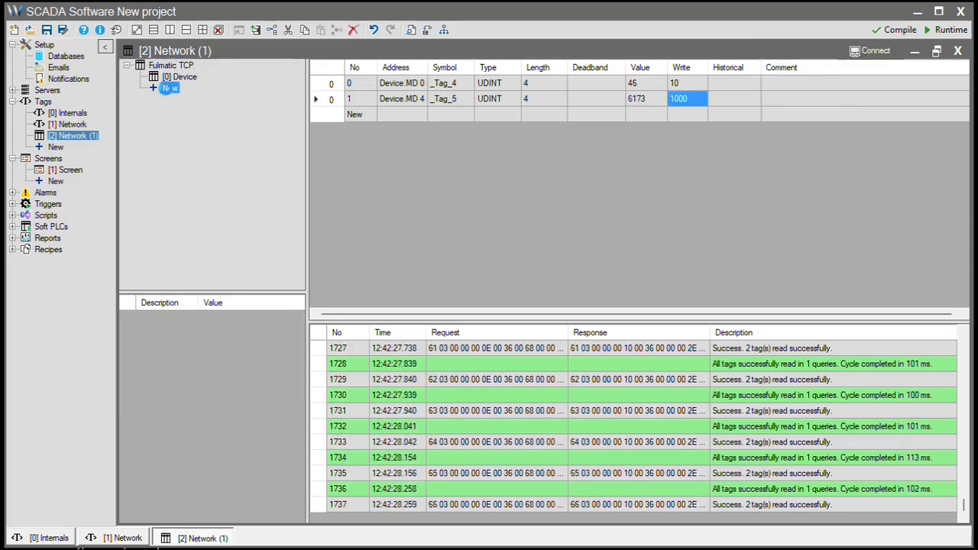
pyautogui.click(366, 87)
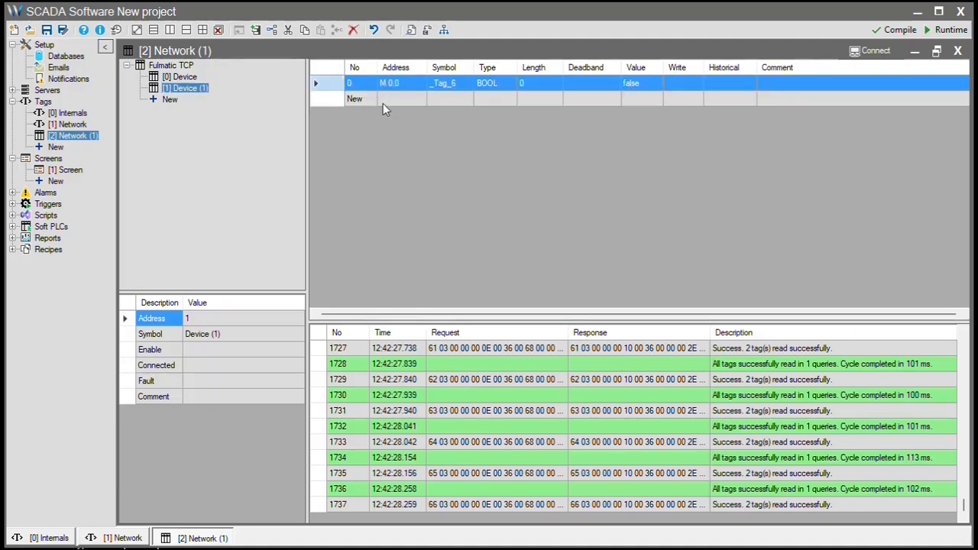
pyautogui.click(355, 100)
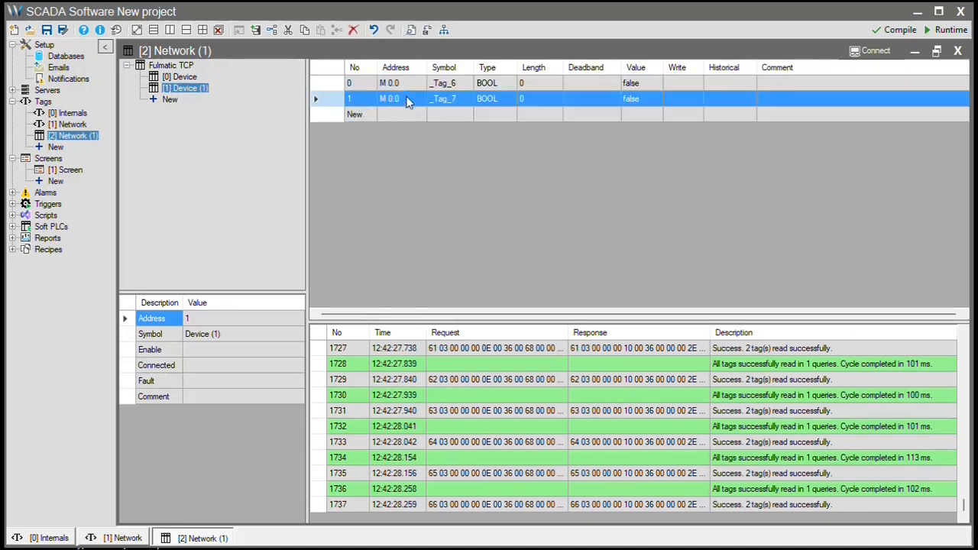
pyautogui.click(367, 111)
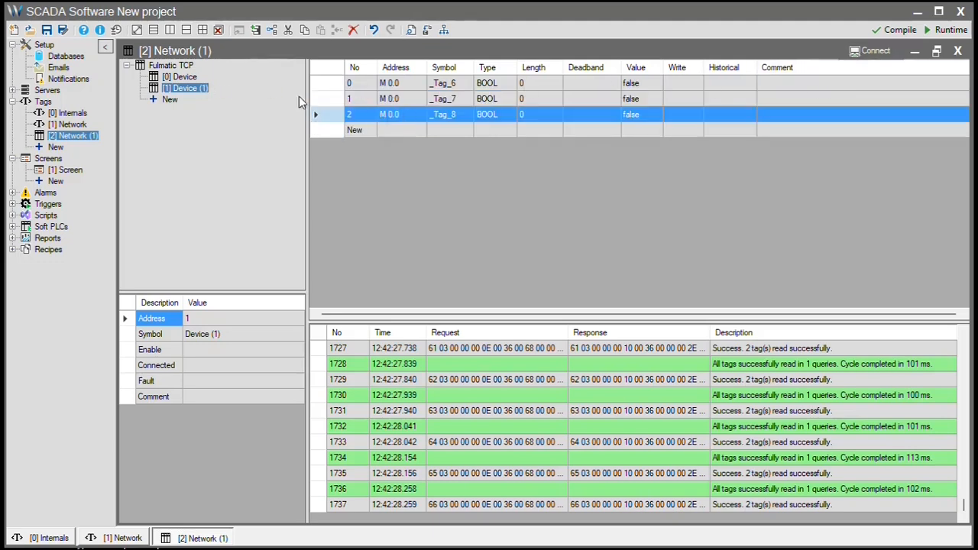
# Review the tags of the whole Fulmatic TCP network and of each of its two devices
pyautogui.click(172, 67)
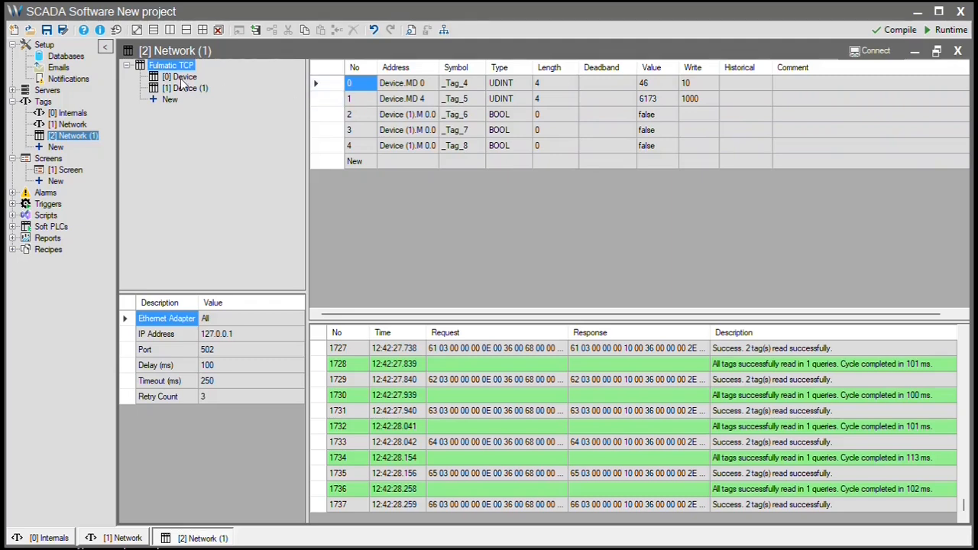
pyautogui.click(181, 78)
pyautogui.click(185, 91)
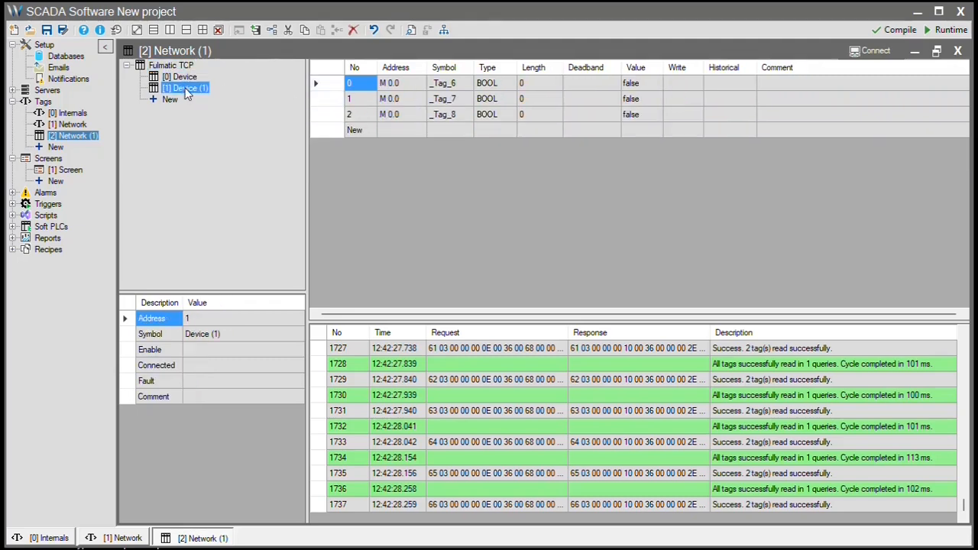
# Connect the whole Fulmatic TCP network, examine the query grouping of both devices' tags, and disconnect it
pyautogui.click(167, 66)
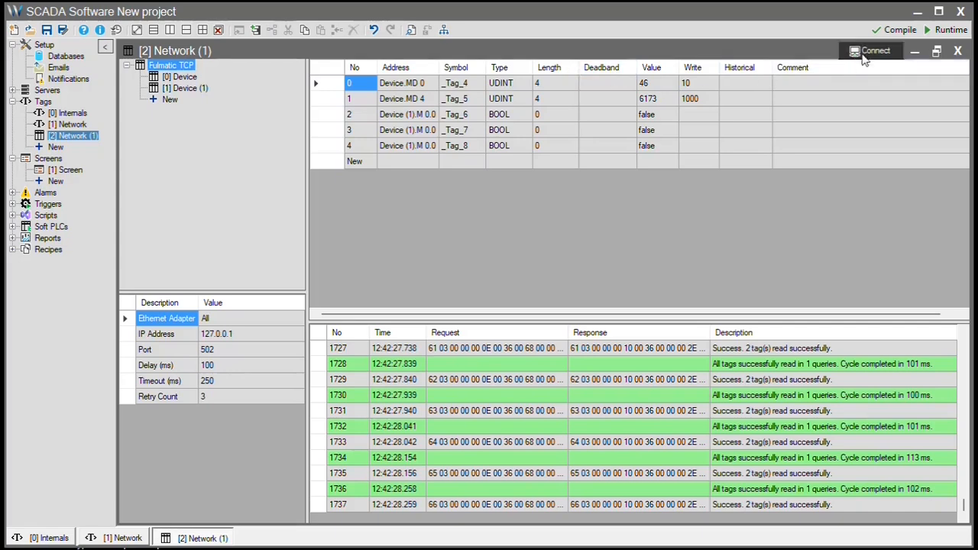
pyautogui.click(864, 57)
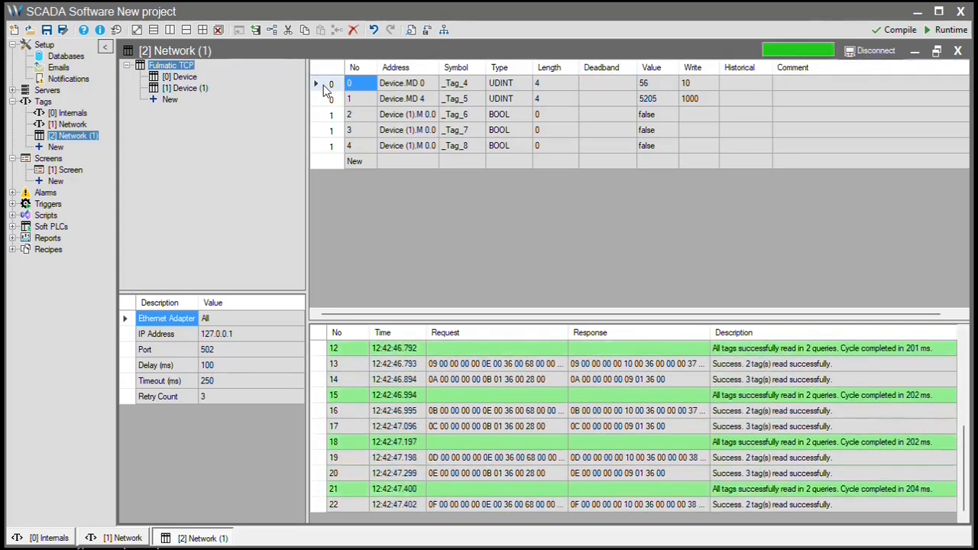
pyautogui.moveTo(320, 82); pyautogui.dragTo(323, 96)
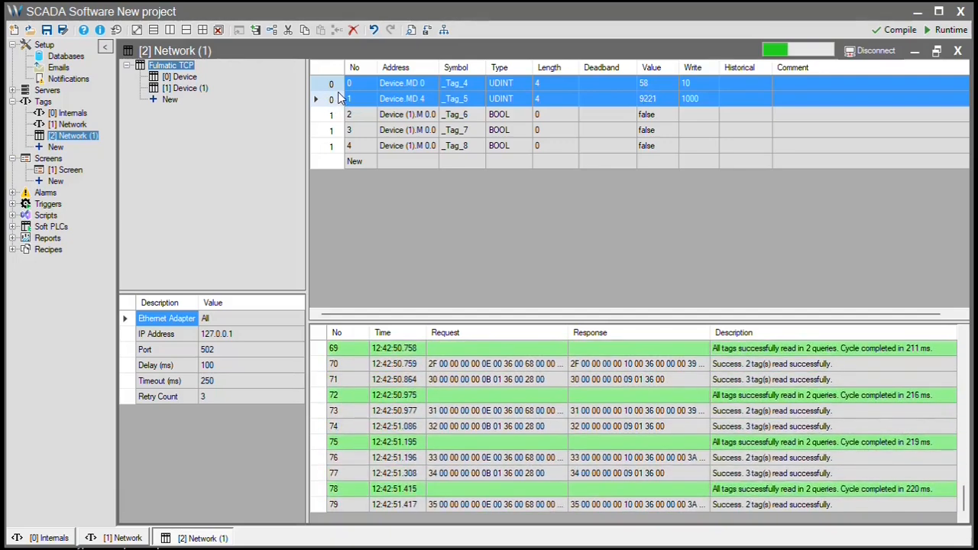
pyautogui.moveTo(322, 115); pyautogui.dragTo(324, 147)
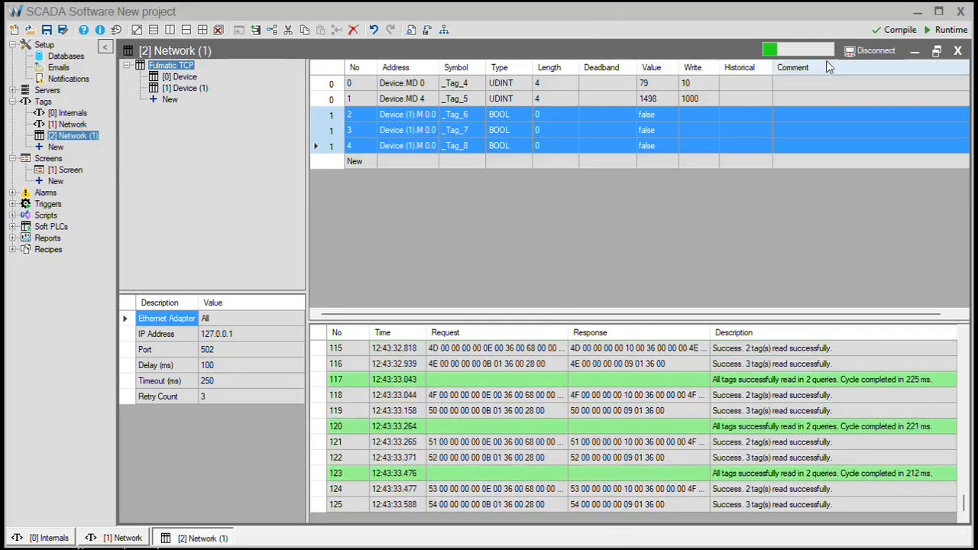
pyautogui.click(871, 51)
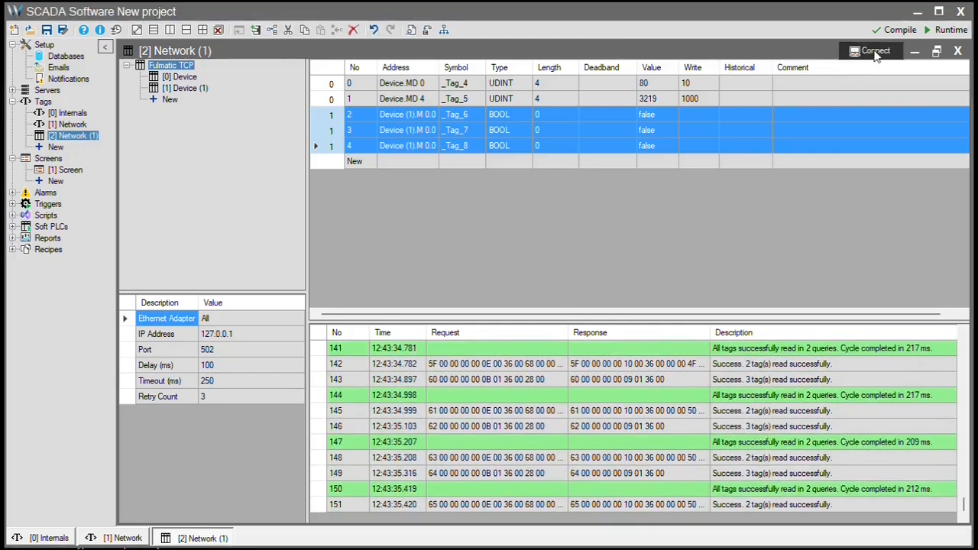
# Add a Modbus TCP tag network and set its IP address to 127.0.0.1
pyautogui.click(56, 147)
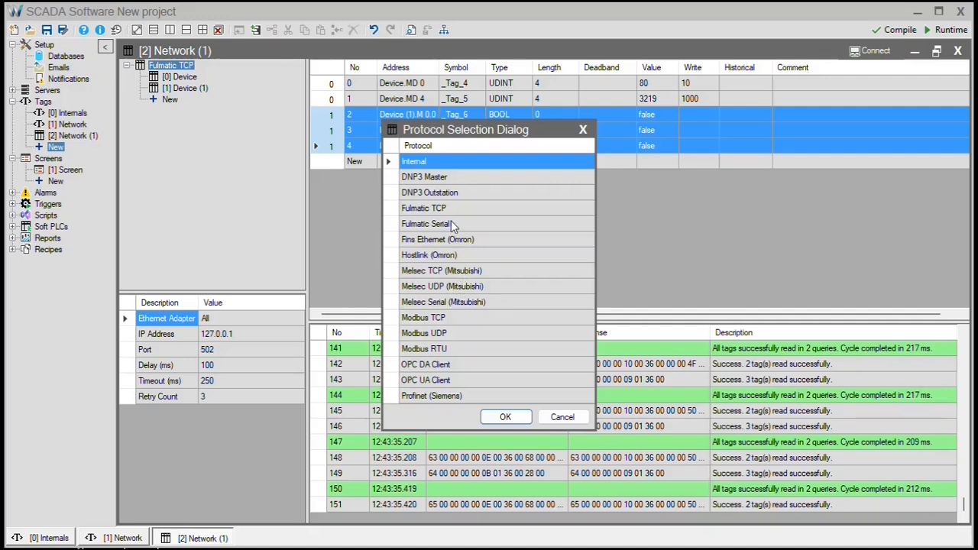
pyautogui.click(444, 320)
pyautogui.doubleClick(446, 319)
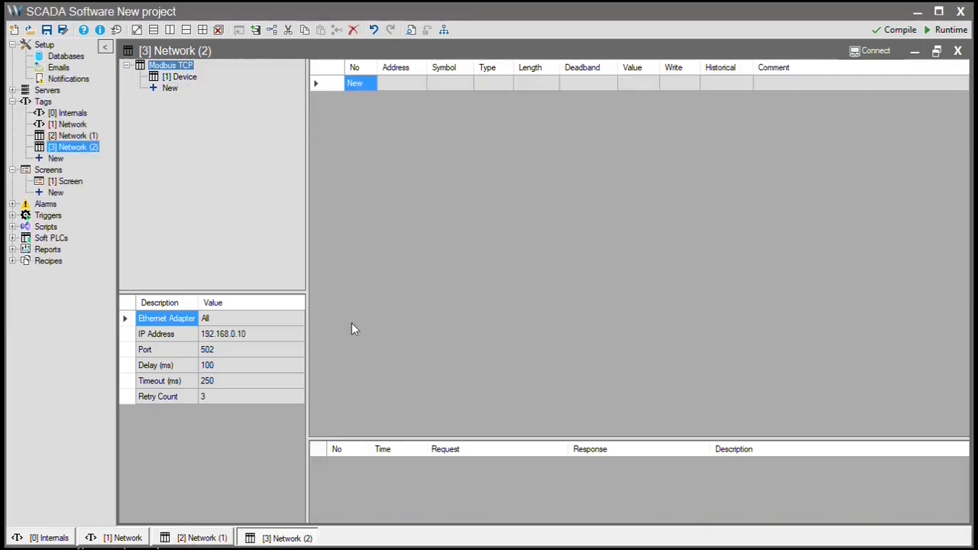
pyautogui.click(258, 334)
pyautogui.write('127')
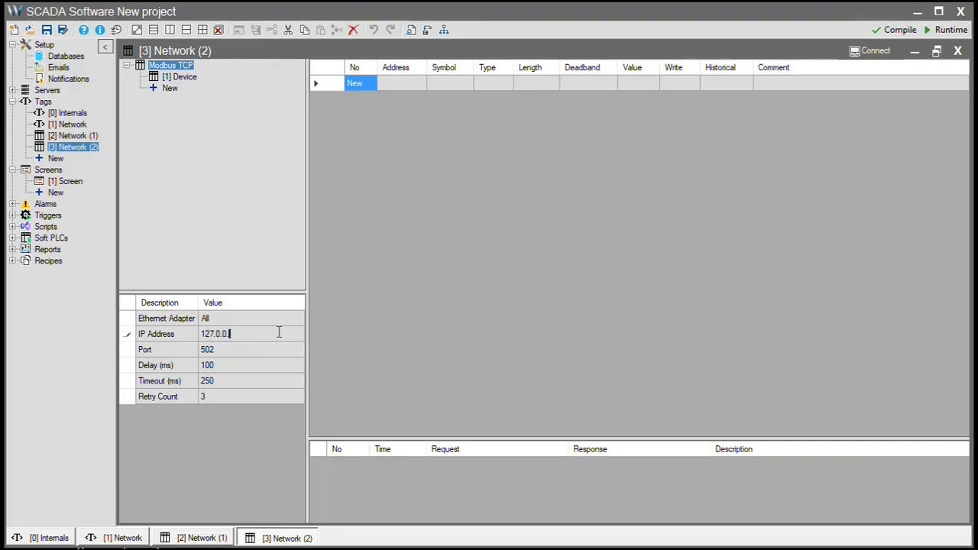
pyautogui.press('Return')
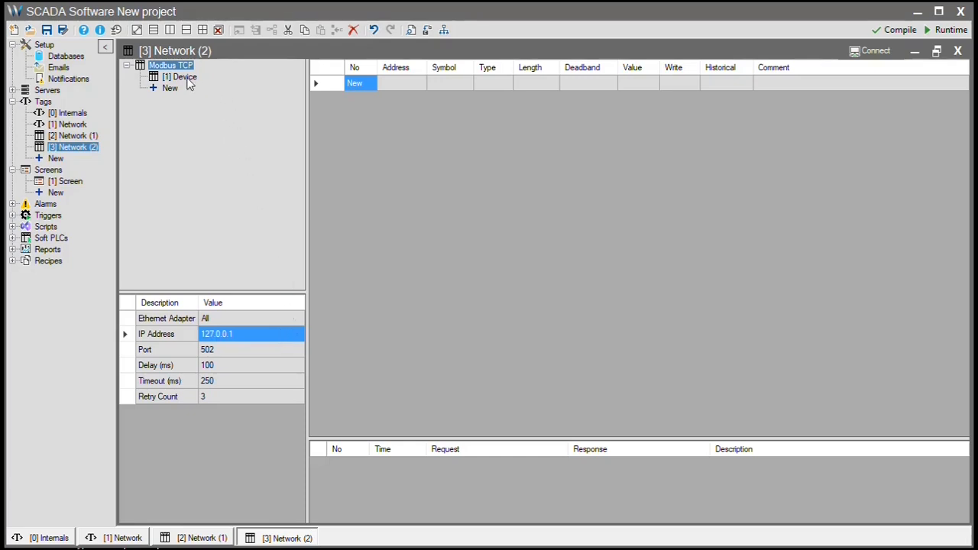
# Set the address of the Modbus TCP network's device to 0
pyautogui.click(179, 77)
pyautogui.click(246, 319)
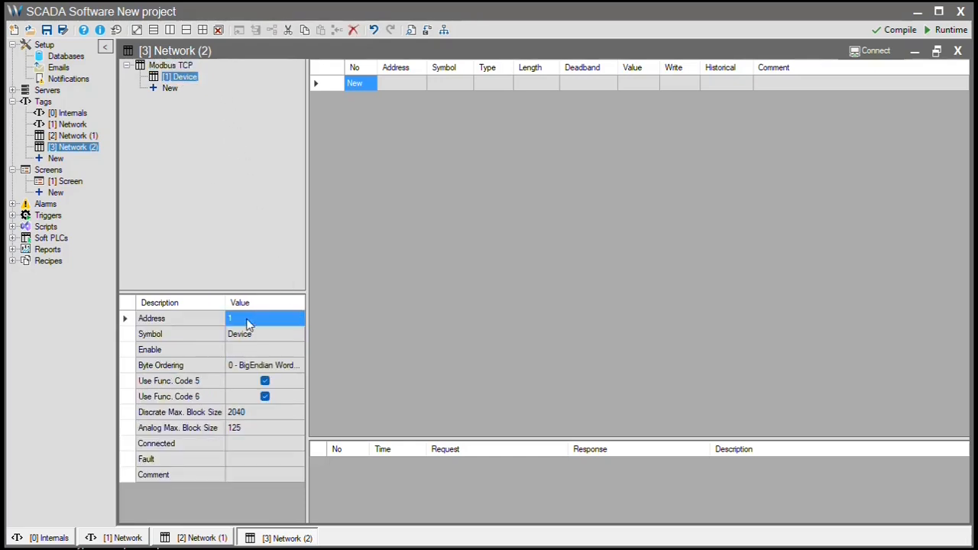
pyautogui.write('0')
pyautogui.press('Return')
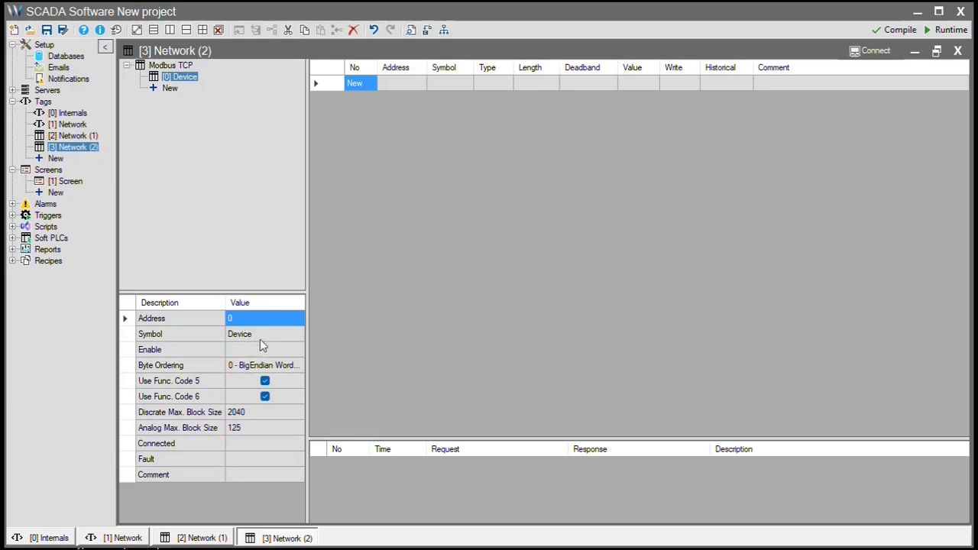
pyautogui.click(262, 337)
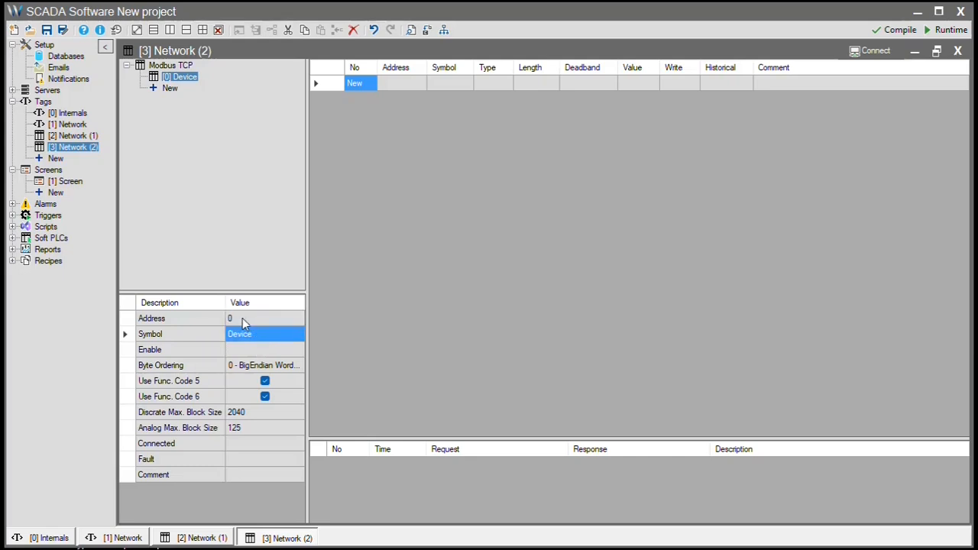
pyautogui.click(242, 322)
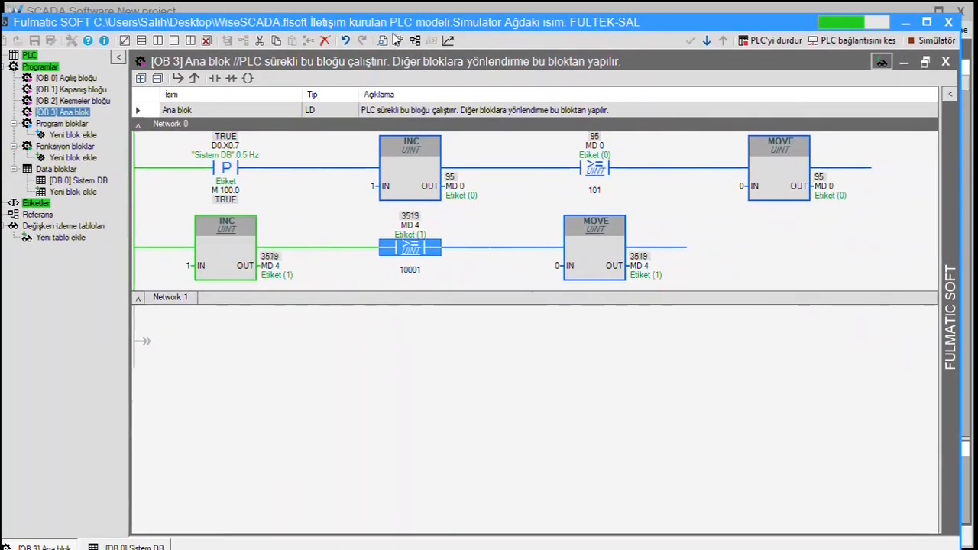
# Switch to Fulmatic SOFT and look up the Modbus addresses of MD 0 and MD 4 in the PLC tag table
pyautogui.moveTo(393, 33); pyautogui.dragTo(398, 33)
pyautogui.doubleClick(38, 204)
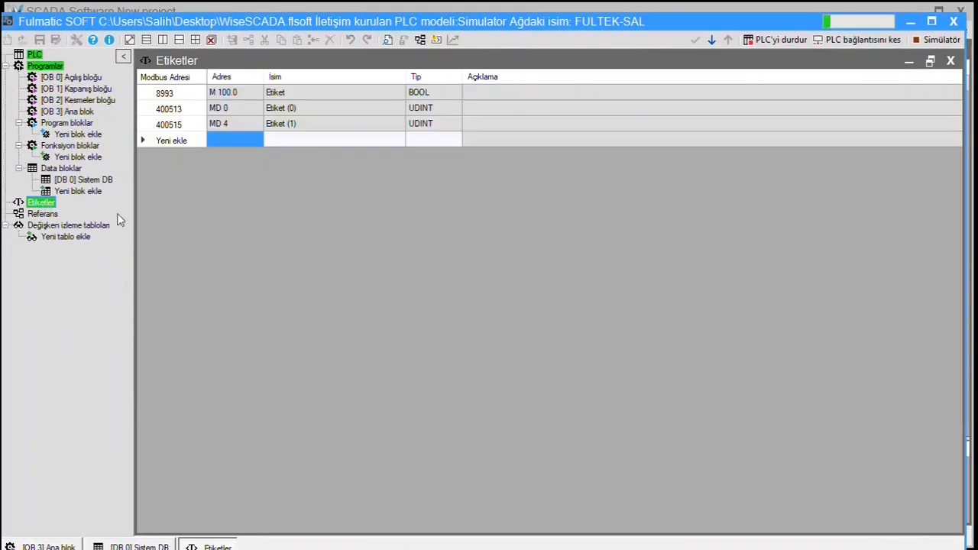
pyautogui.click(190, 114)
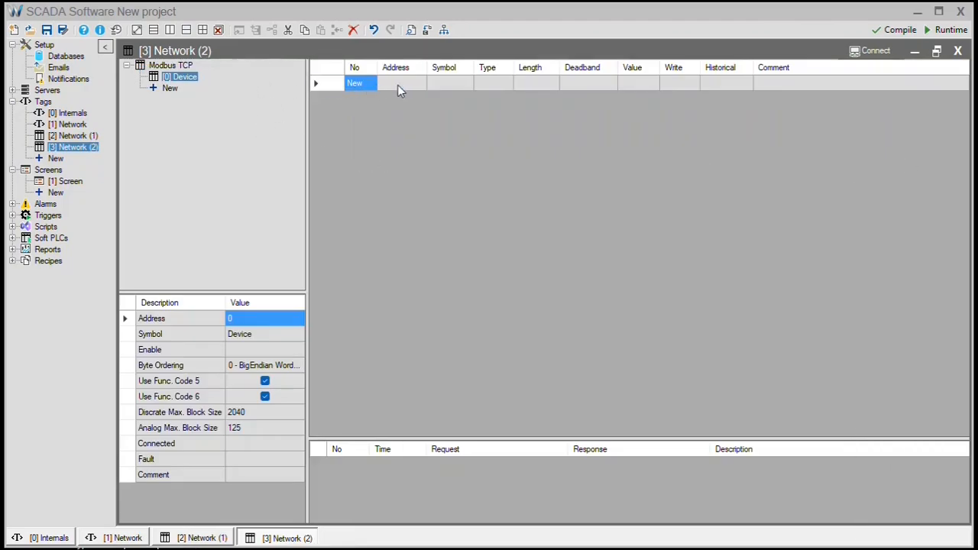
# Add two tags with the addresses 400513 and 400515 to the Modbus TCP device
pyautogui.click(400, 85)
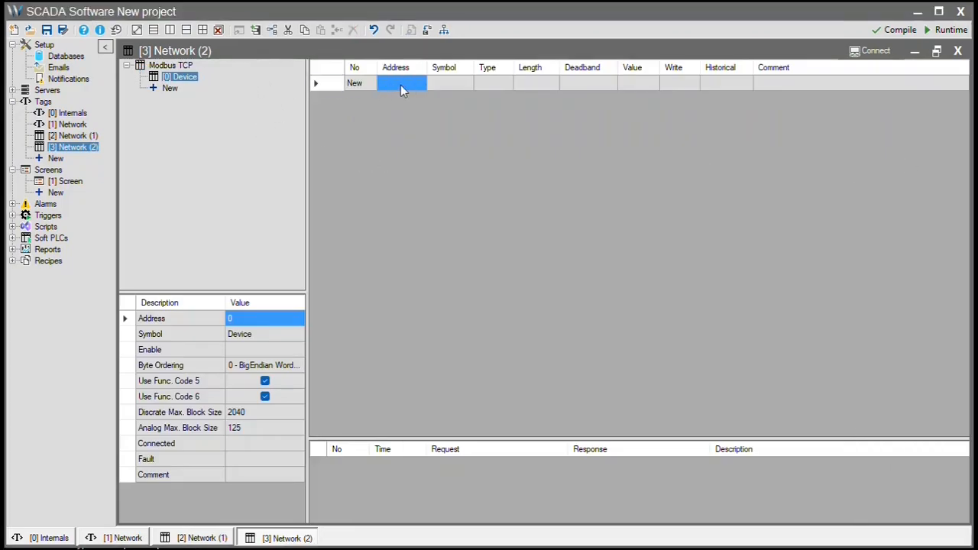
pyautogui.click(401, 85)
pyautogui.write('4')
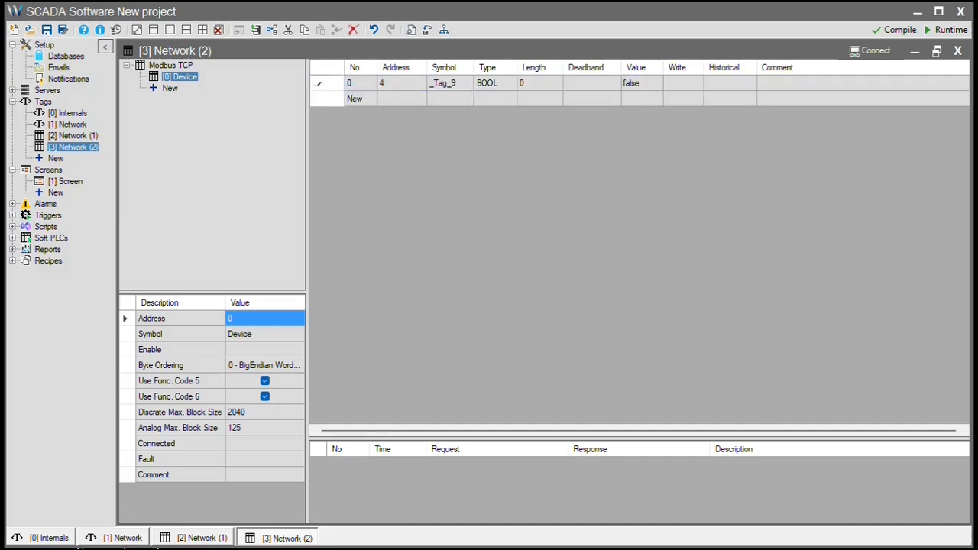
pyautogui.write('00513')
pyautogui.press('Return')
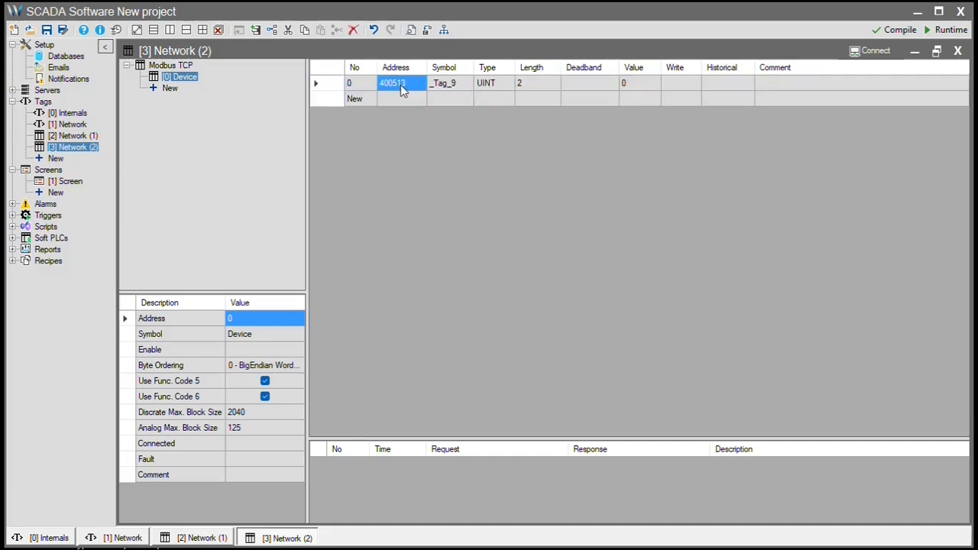
pyautogui.click(366, 103)
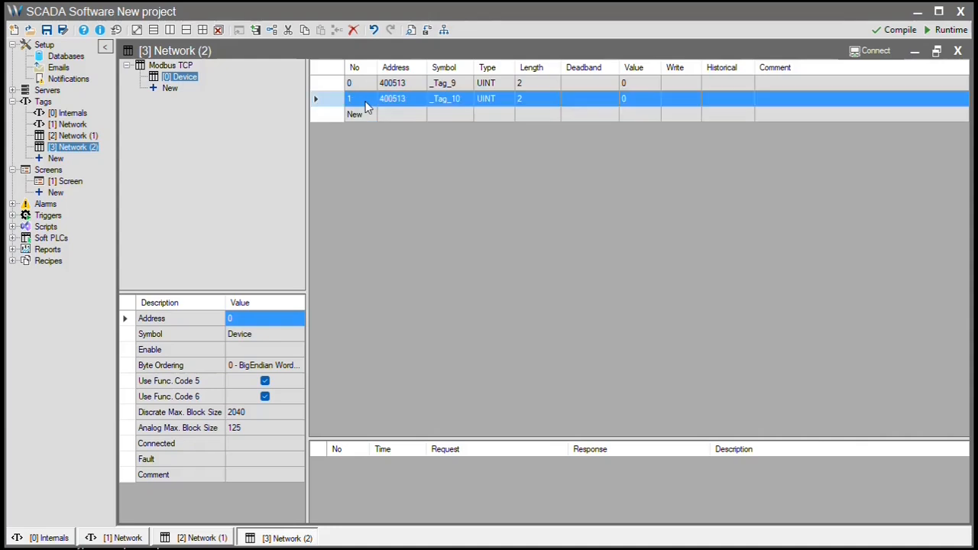
pyautogui.click(418, 100)
pyautogui.click(420, 99)
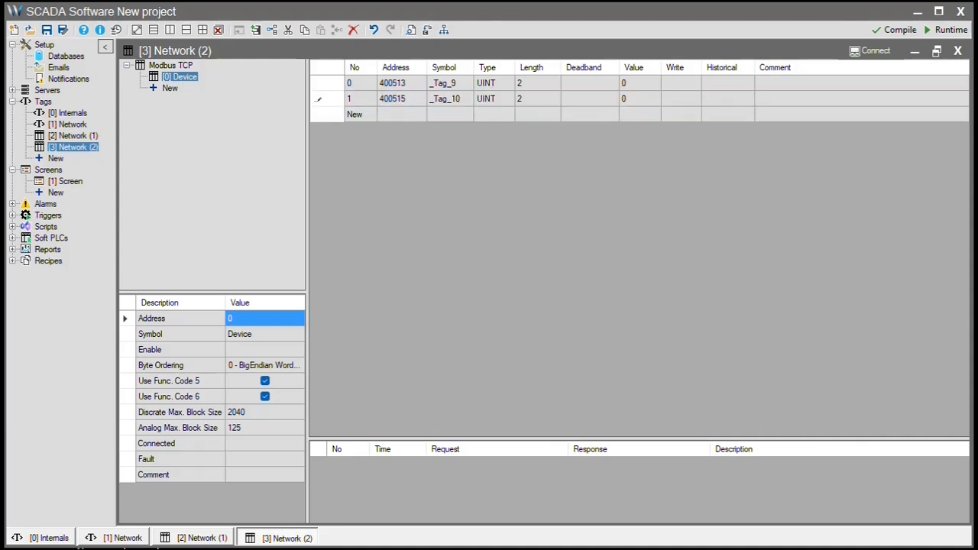
pyautogui.press('Return')
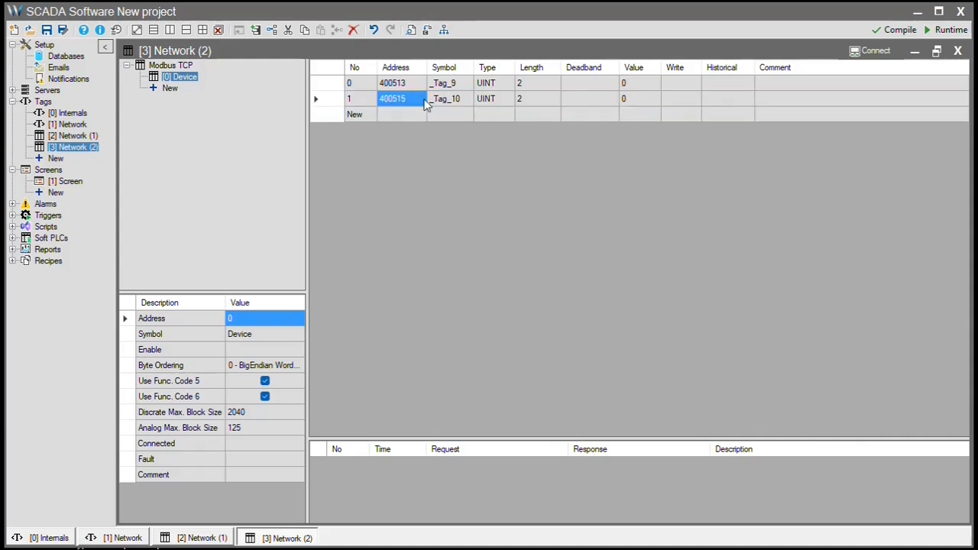
# Connect the Modbus TCP network and enlarge its communication log to examine the read requests and responses
pyautogui.click(877, 52)
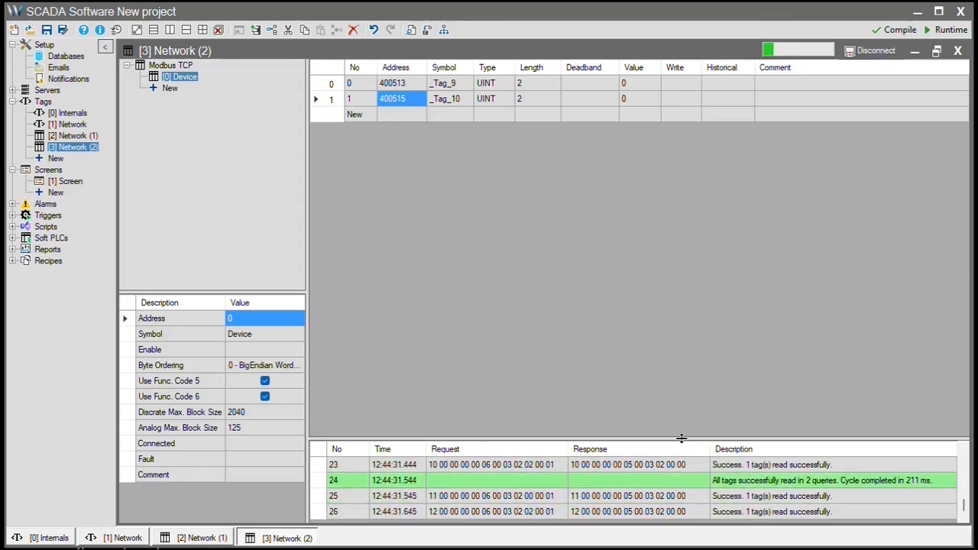
pyautogui.moveTo(683, 440); pyautogui.dragTo(683, 275)
pyautogui.moveTo(514, 398); pyautogui.dragTo(546, 412)
pyautogui.scroll(8, 555, 417)
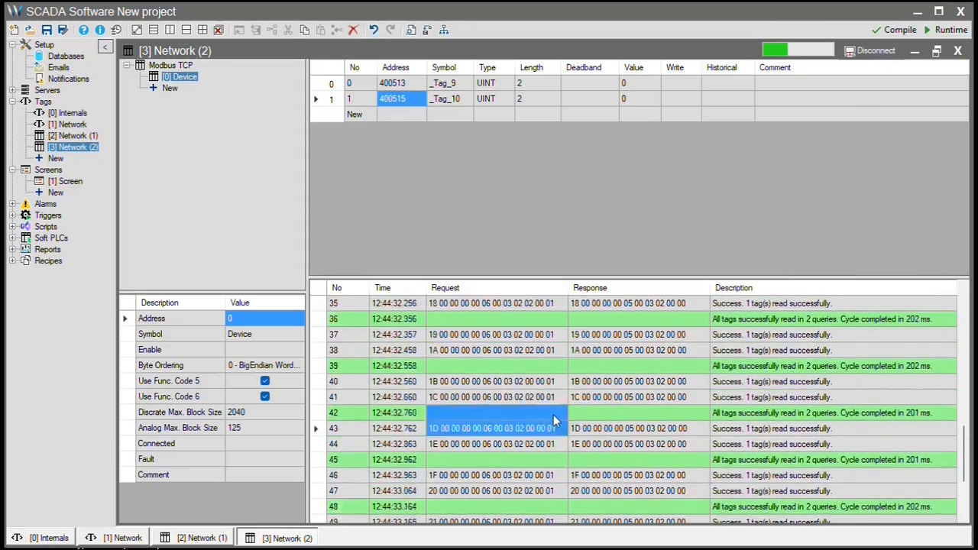
pyautogui.click(473, 395)
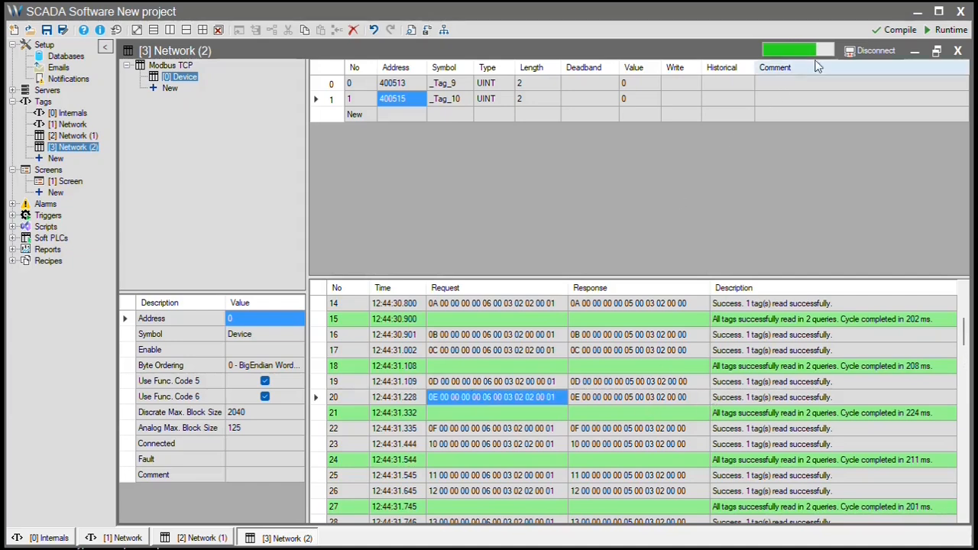
# Disconnect the Modbus TCP network, set the type of both tags to UDINT, and reconnect
pyautogui.click(868, 57)
pyautogui.click(508, 85)
pyautogui.click(508, 83)
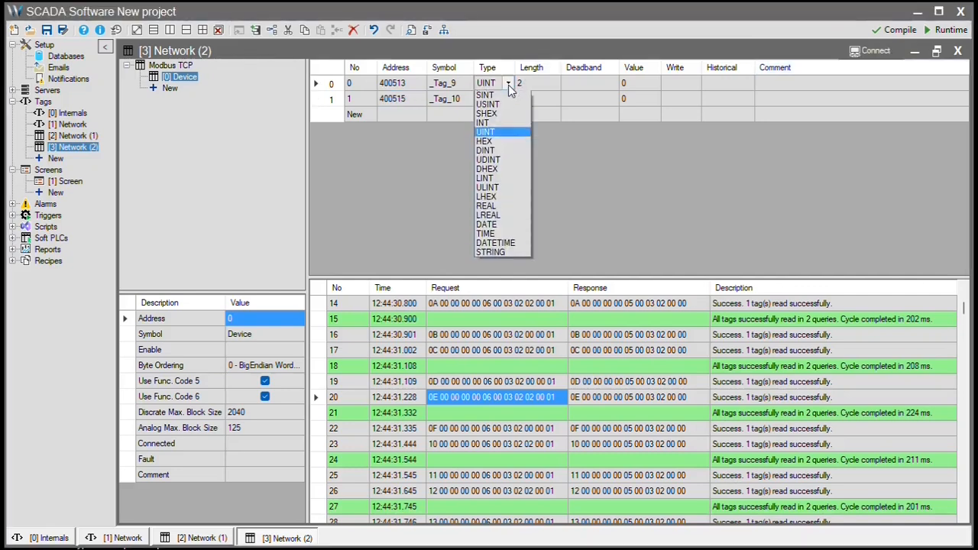
pyautogui.click(498, 168)
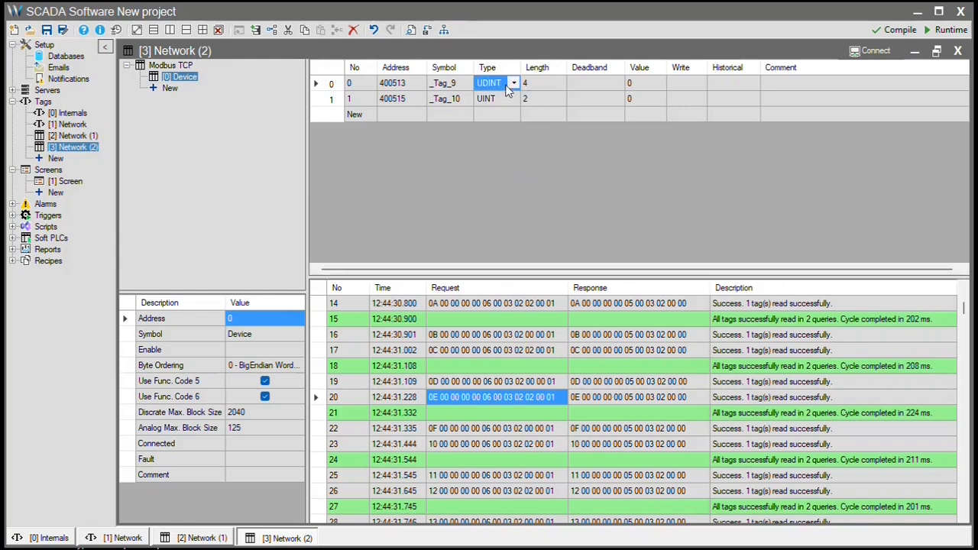
pyautogui.click(867, 55)
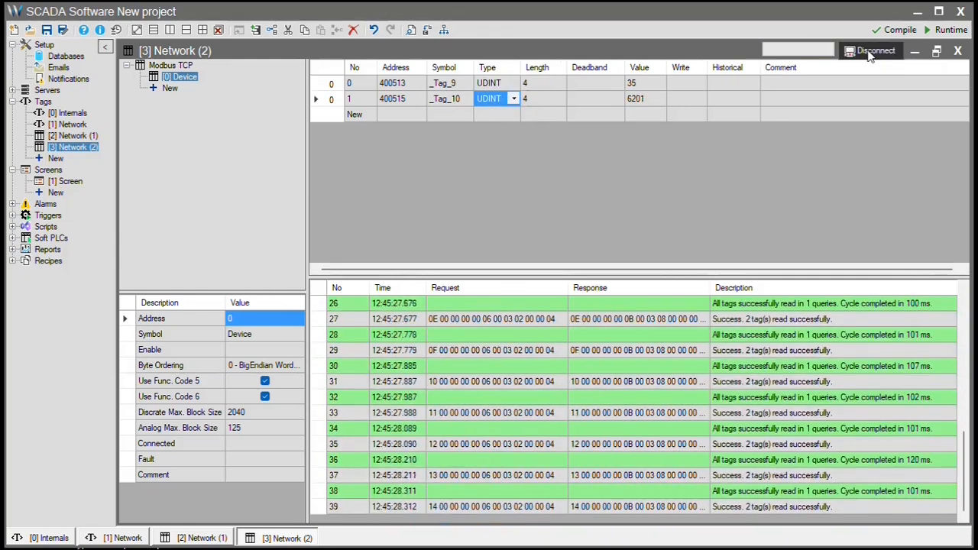
# Disconnect the network and paste two more copies of the 400513 and 400515 tags into the device
pyautogui.click(870, 52)
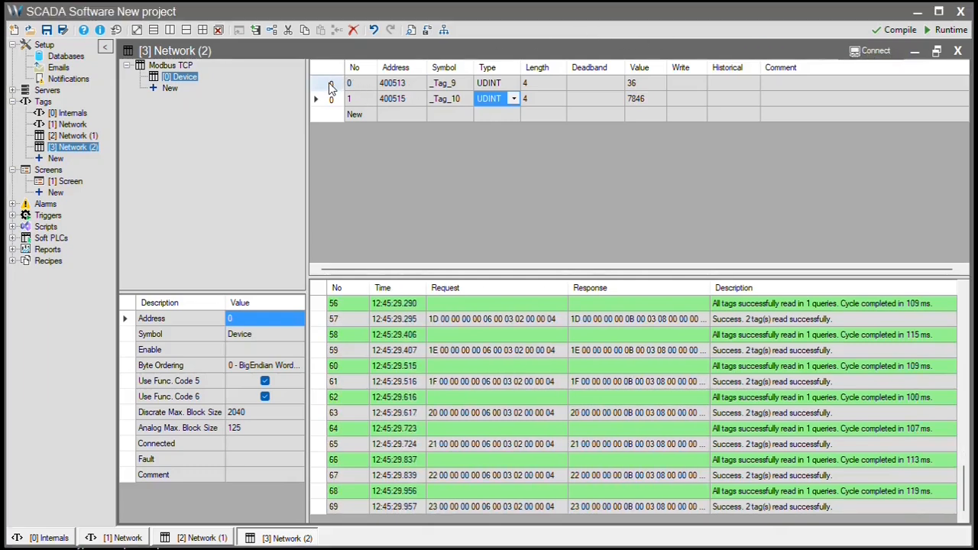
pyautogui.moveTo(335, 83); pyautogui.dragTo(334, 100)
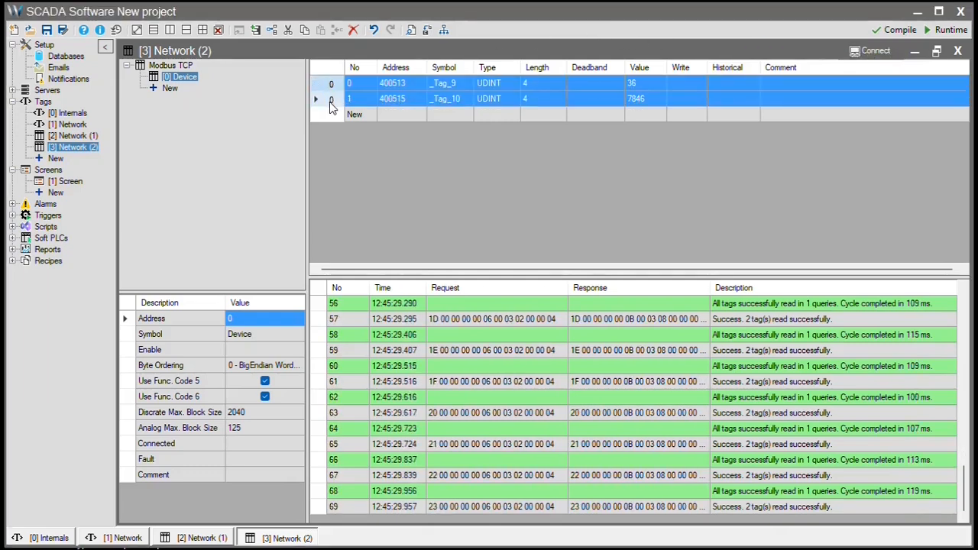
pyautogui.click(372, 115)
pyautogui.hotkey('ctrl', 'v')
pyautogui.click(366, 146)
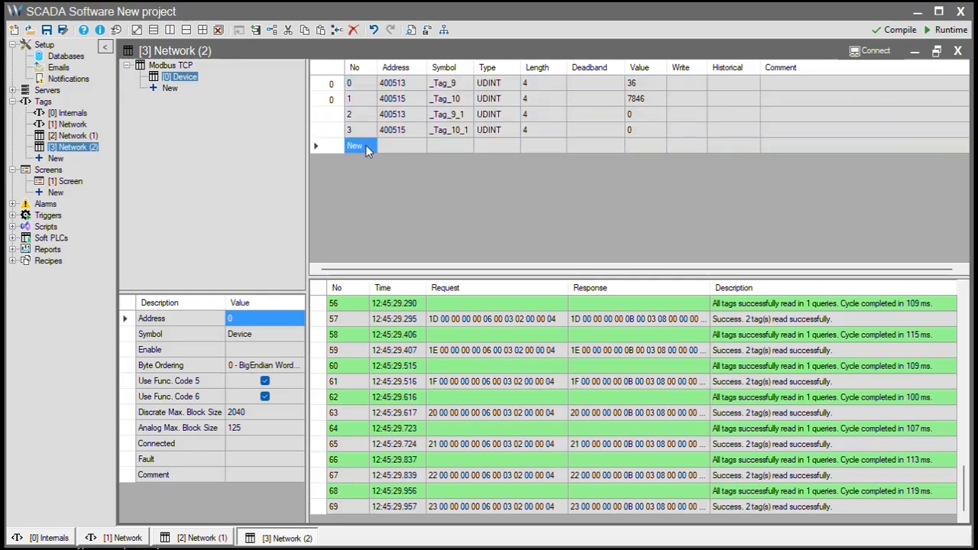
pyautogui.hotkey('ctrl', 'v')
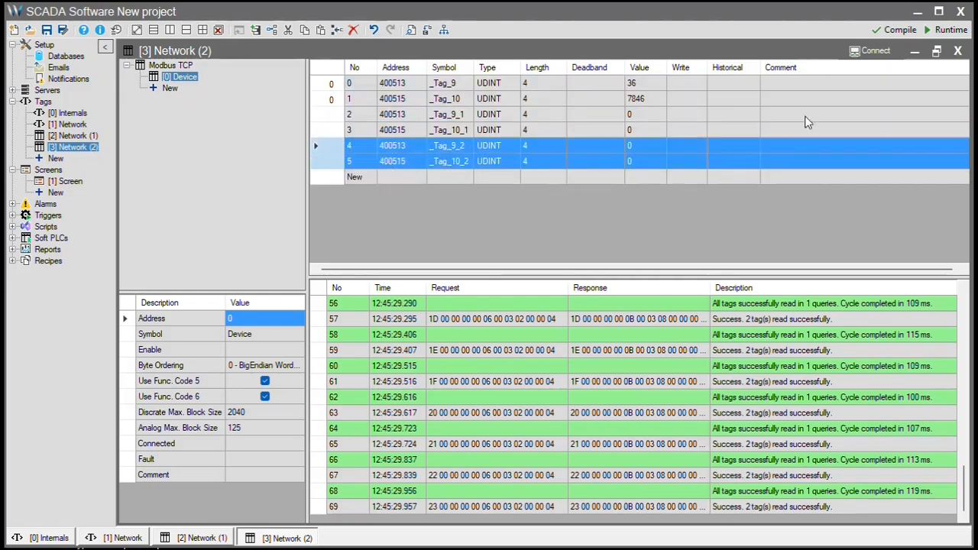
# Reconnect the Modbus TCP network and examine its tags' query grouping, logged cycle times and network settings
pyautogui.click(871, 52)
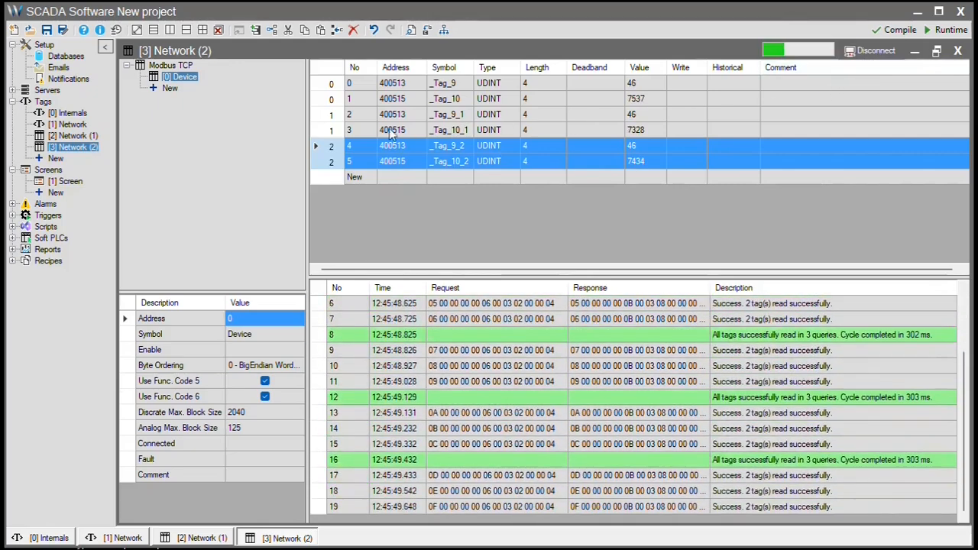
pyautogui.moveTo(331, 84); pyautogui.dragTo(331, 161)
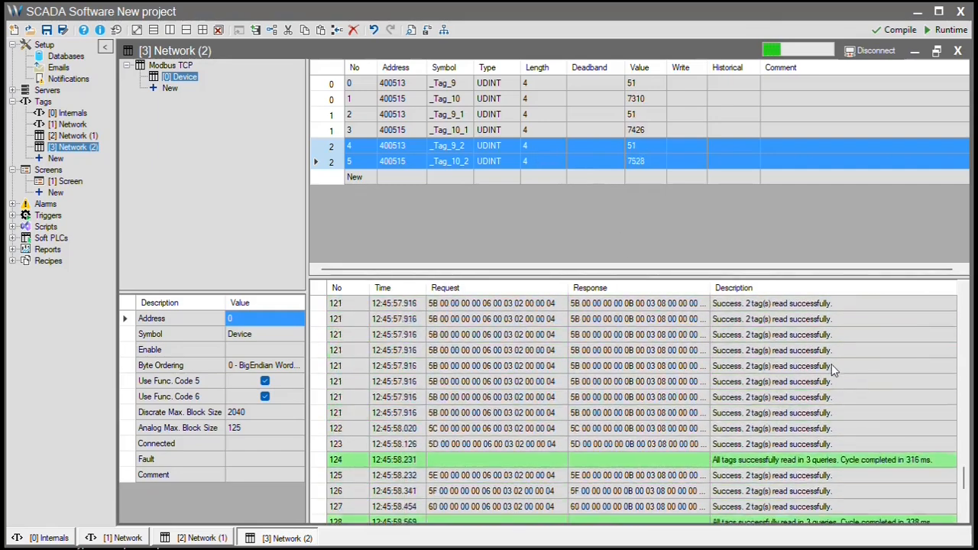
pyautogui.scroll(15, 822, 382)
pyautogui.click(847, 382)
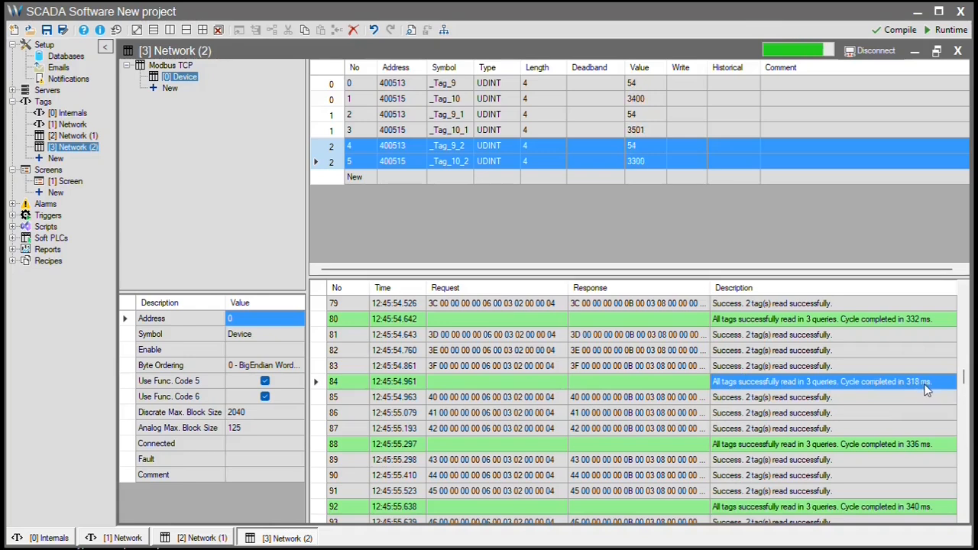
pyautogui.click(173, 65)
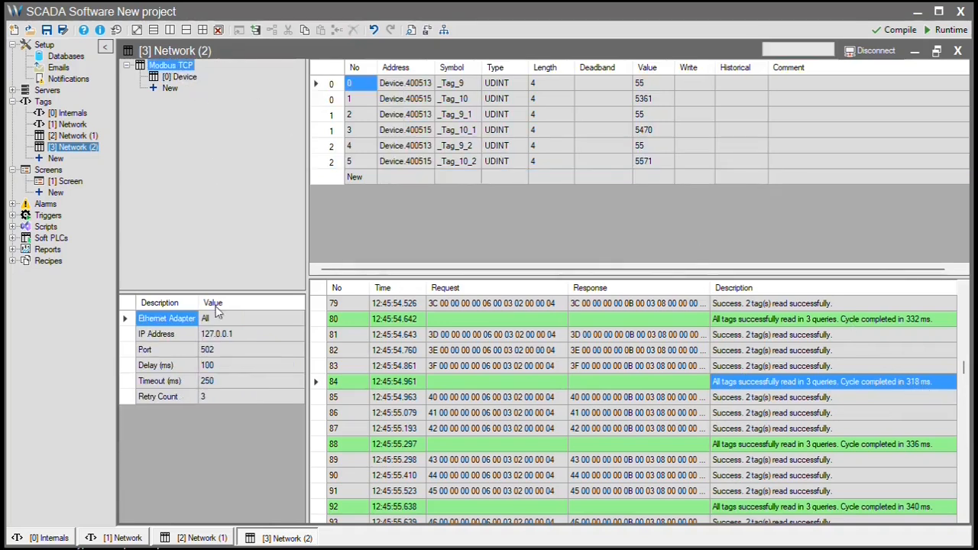
# Set the Modbus TCP network's delay to 10 ms, reconnect to apply it, and disconnect again
pyautogui.click(233, 366)
pyautogui.write('10')
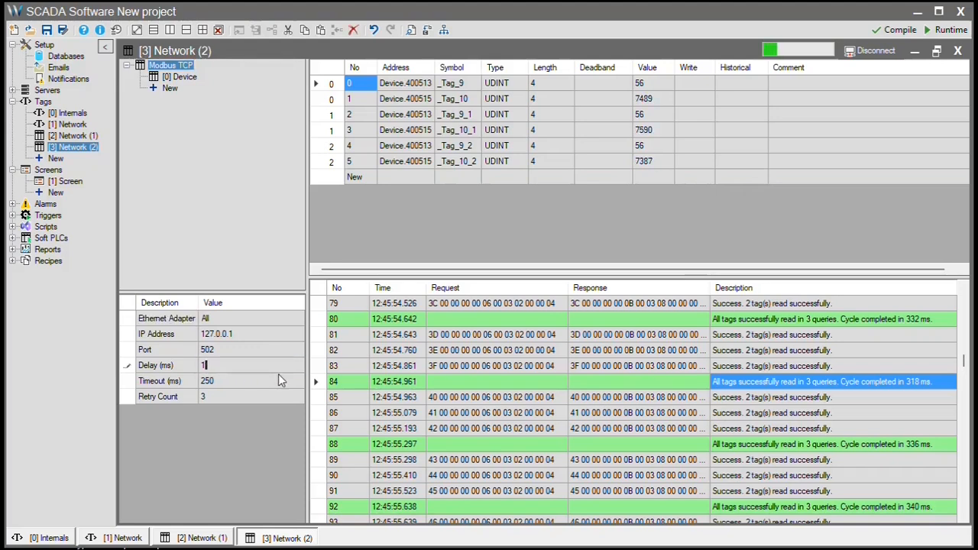
pyautogui.press('Return')
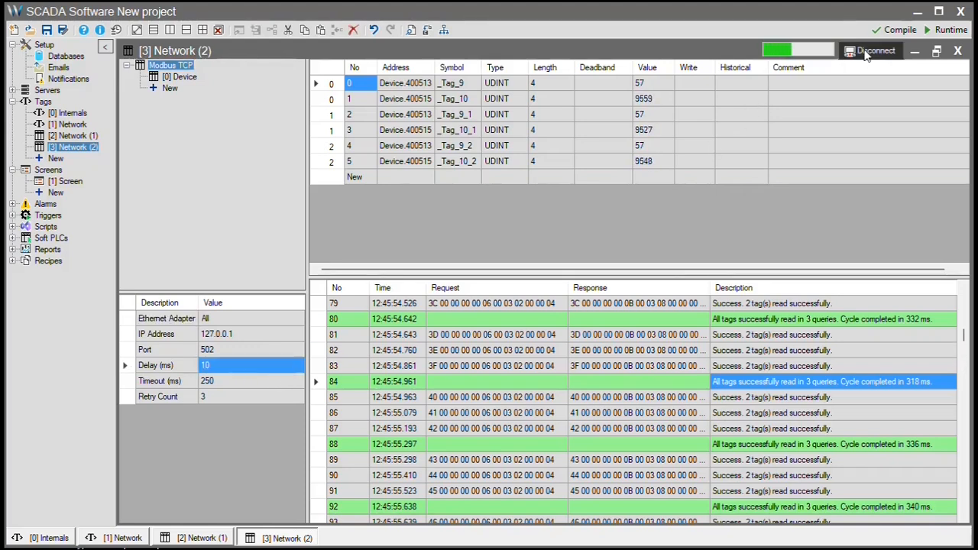
pyautogui.click(868, 54)
pyautogui.click(869, 55)
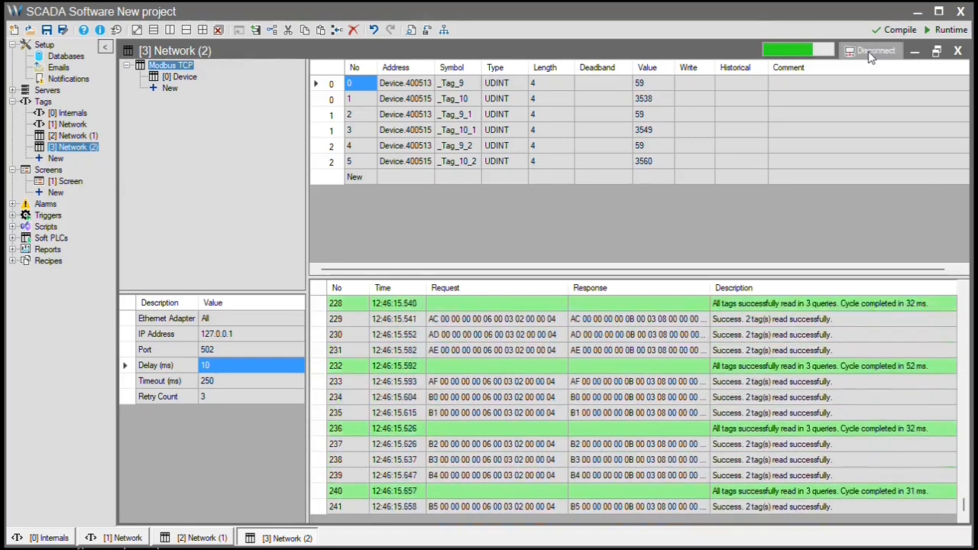
pyautogui.click(869, 55)
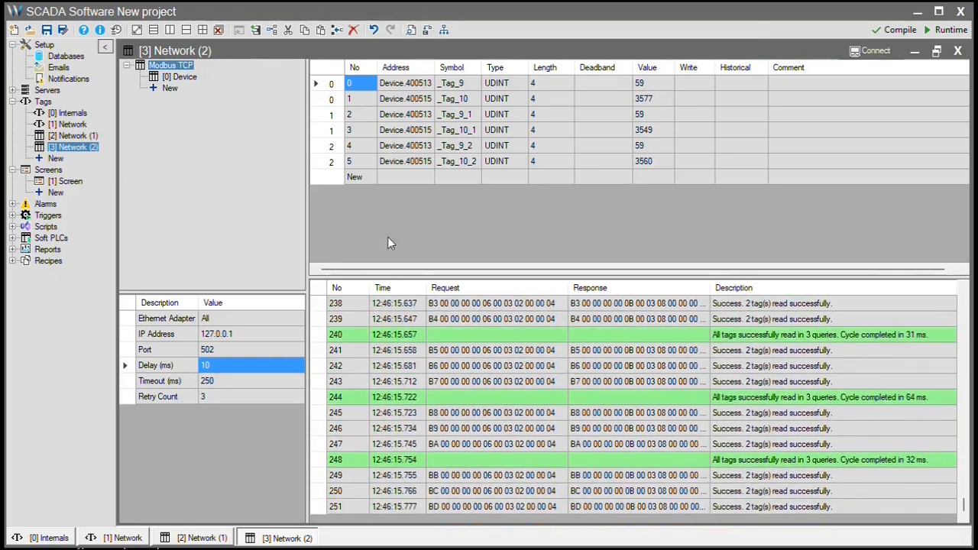
# Change the address of _Tag_9_1 to 400517 and of _Tag_10_1 to 400519
pyautogui.click(414, 117)
pyautogui.click(417, 116)
pyautogui.click(419, 115)
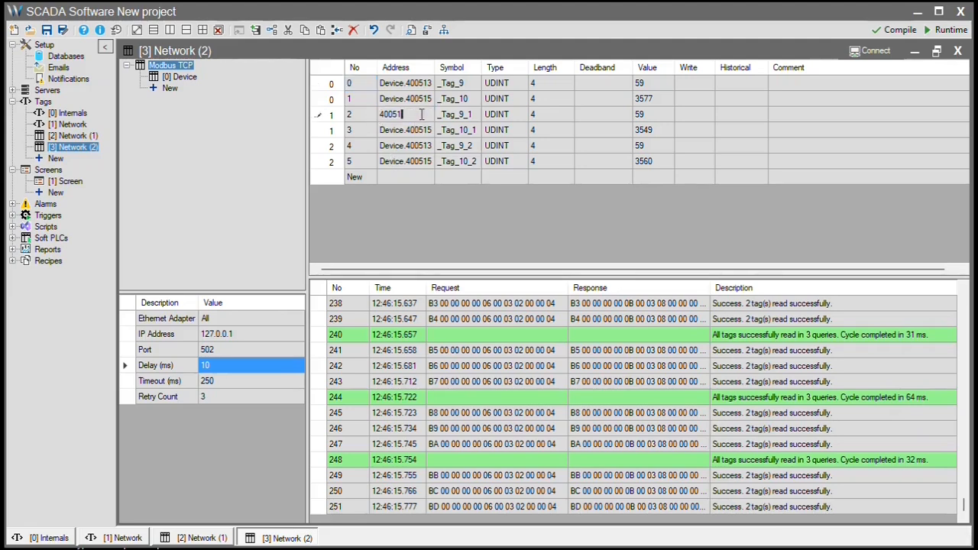
pyautogui.write('7')
pyautogui.press('Return')
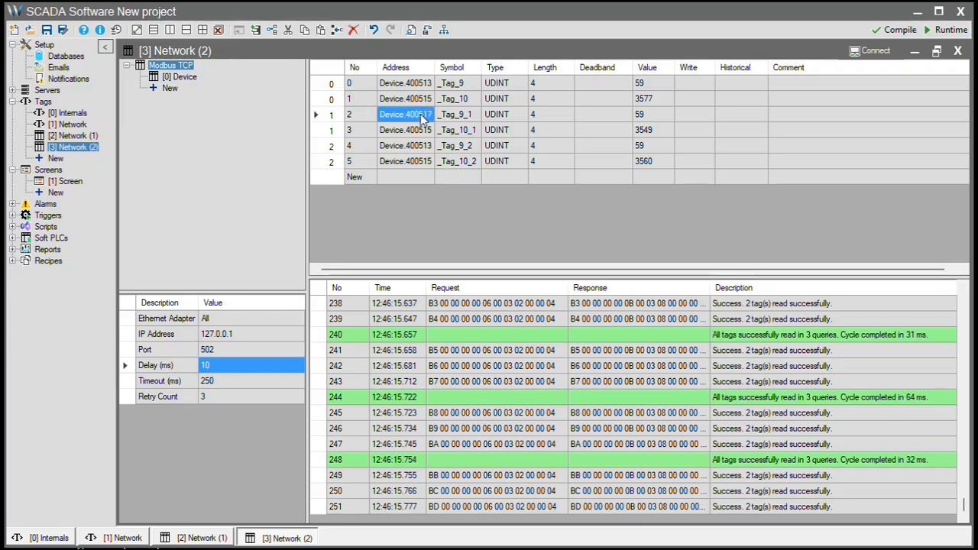
pyautogui.doubleClick(421, 130)
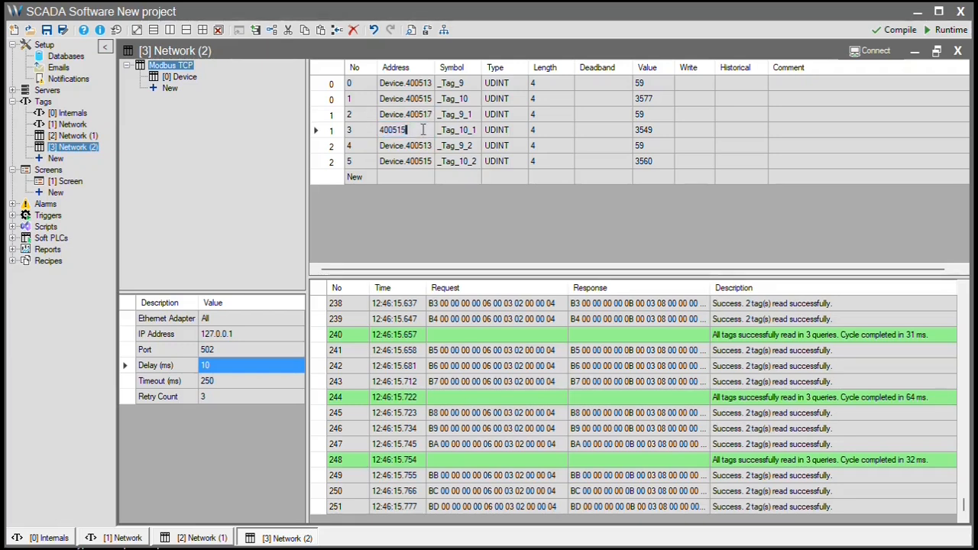
pyautogui.press('BackSpace')
pyautogui.write('9')
pyautogui.press('Return')
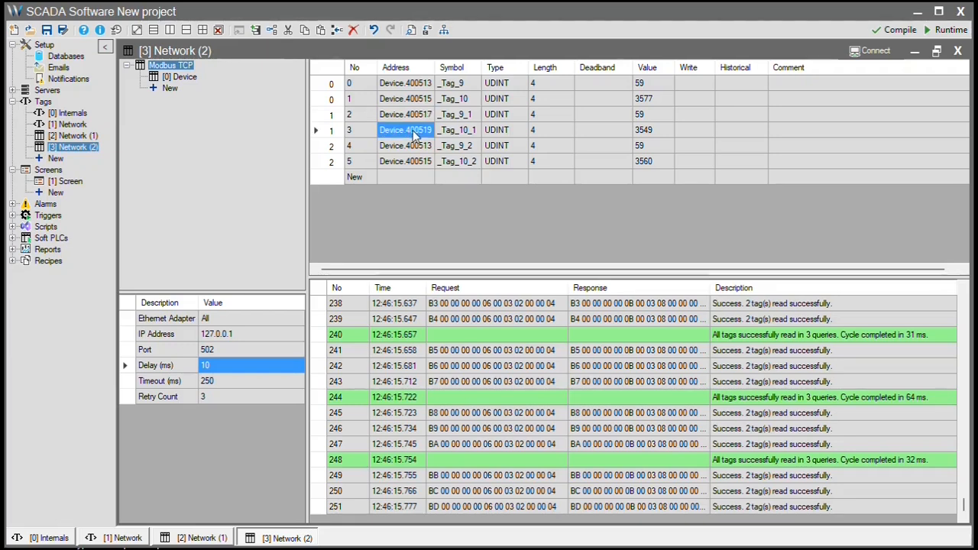
# Change the address of _Tag_9_2 to 400521 and of _Tag_10_2 to 400523
pyautogui.doubleClick(416, 146)
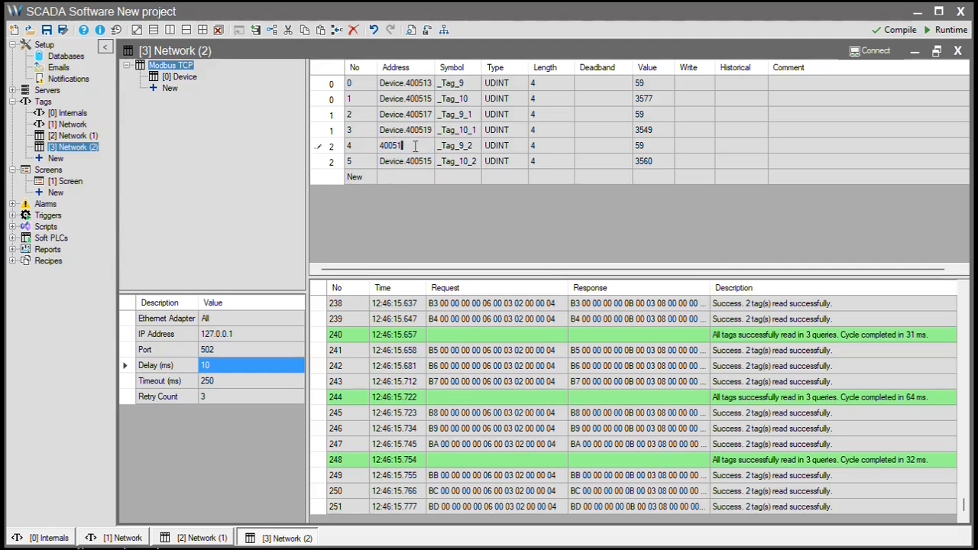
pyautogui.write('400521')
pyautogui.press('Return')
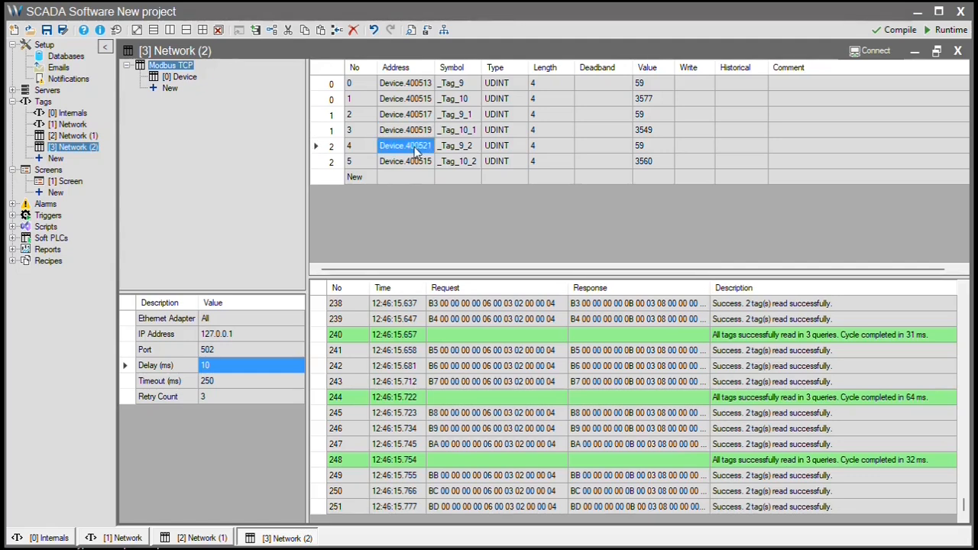
pyautogui.click(420, 162)
pyautogui.click(421, 161)
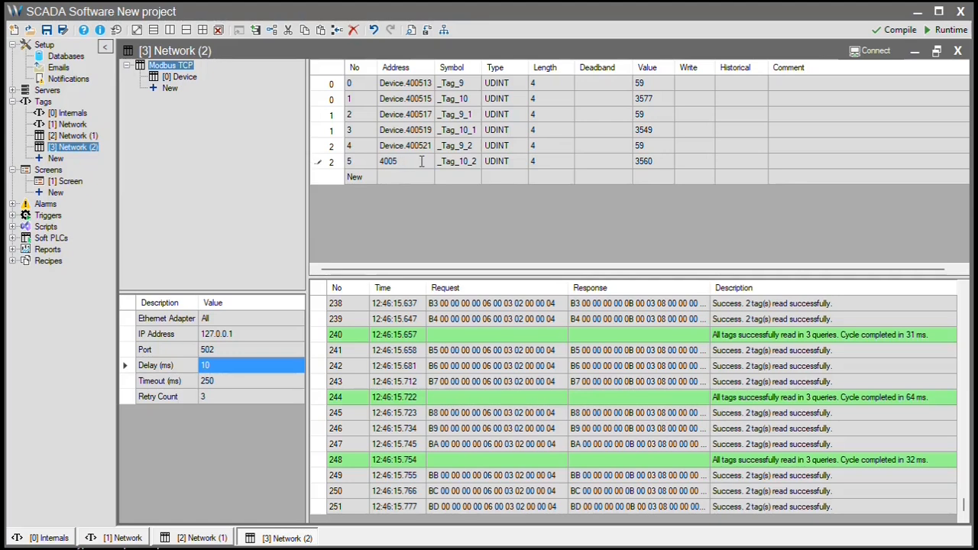
pyautogui.write('400523')
pyautogui.press('Return')
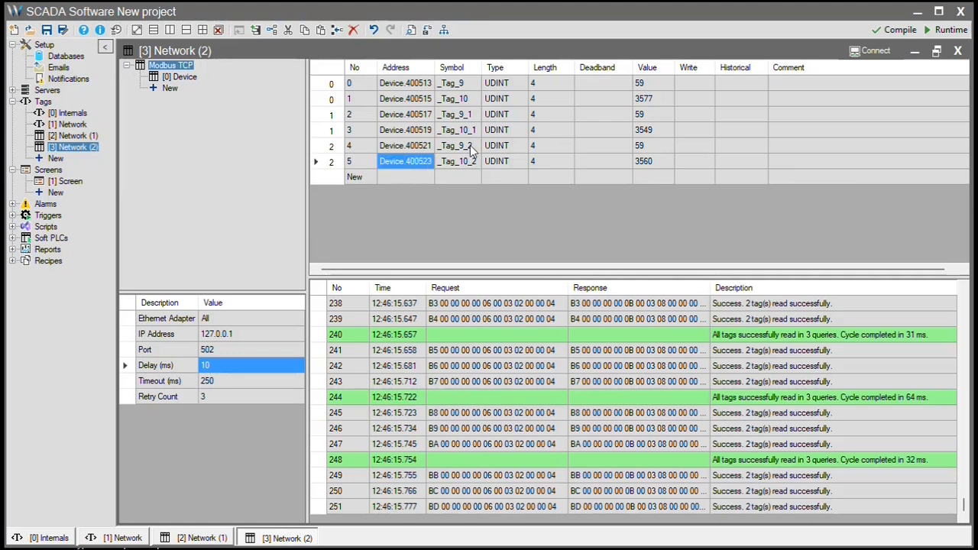
# Connect the Modbus TCP network, examine the tags' query grouping and the latest logged cycle times, and disconnect
pyautogui.click(871, 50)
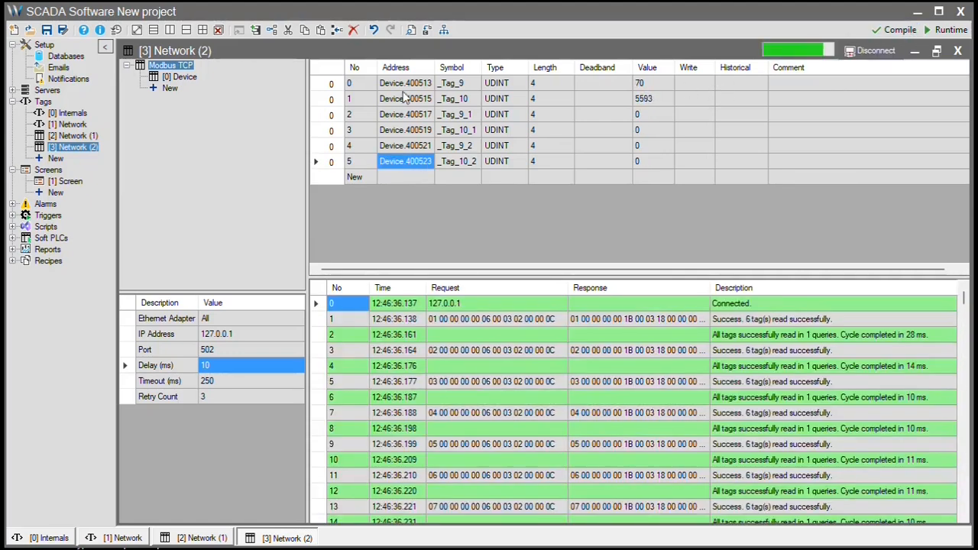
pyautogui.moveTo(331, 83); pyautogui.dragTo(330, 165)
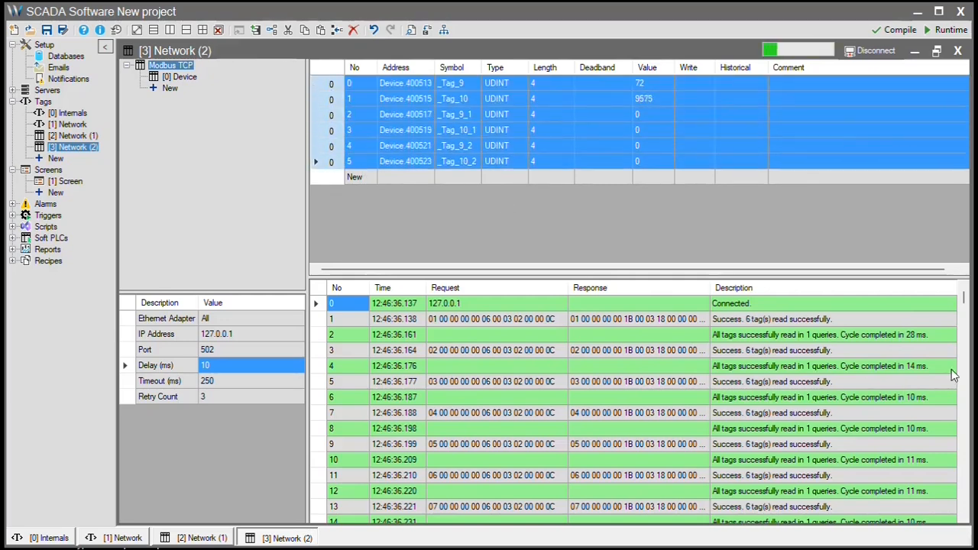
pyautogui.moveTo(966, 306); pyautogui.dragTo(964, 512)
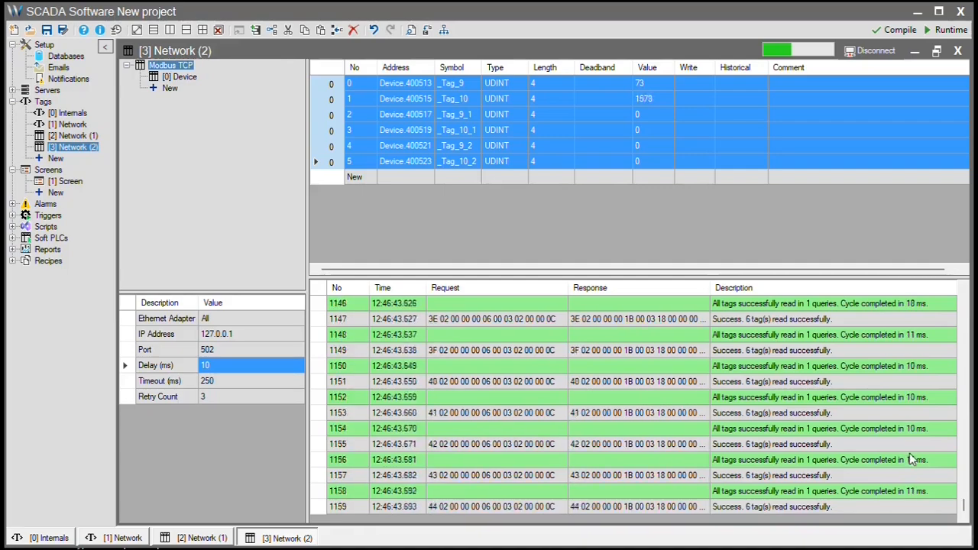
pyautogui.click(917, 461)
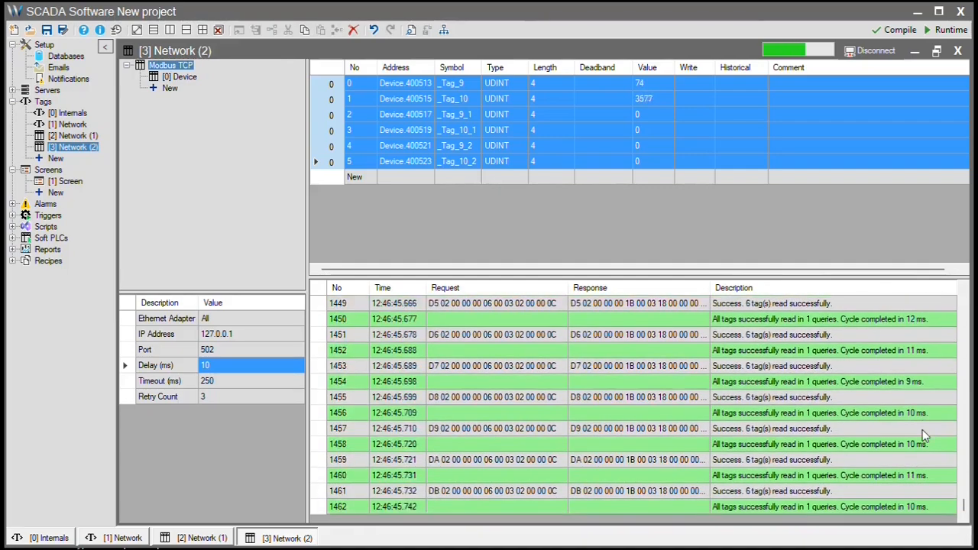
pyautogui.click(871, 51)
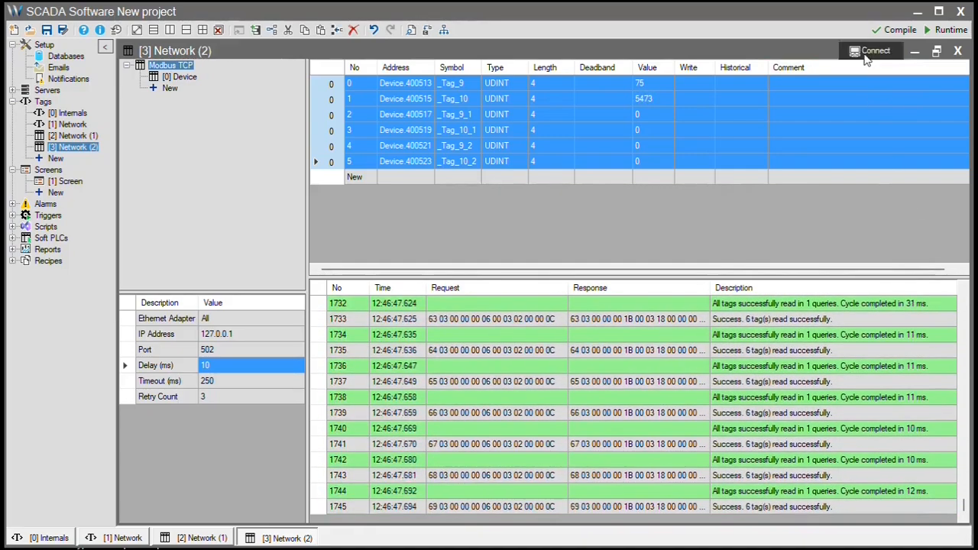
# Set the Modbus TCP network's delay to 100 ms, connect to check the logged cycle times, and disconnect
pyautogui.click(228, 366)
pyautogui.write('0')
pyautogui.press('Return')
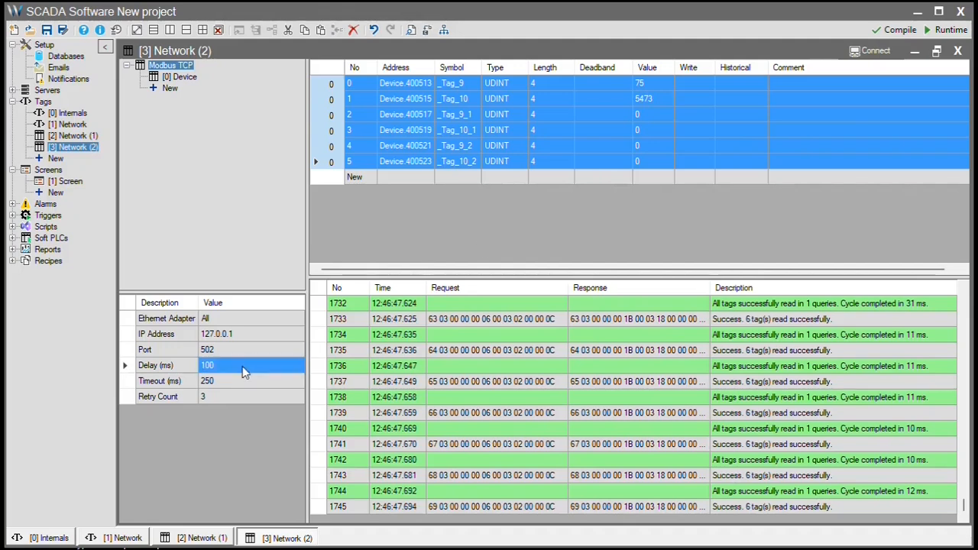
pyautogui.click(871, 51)
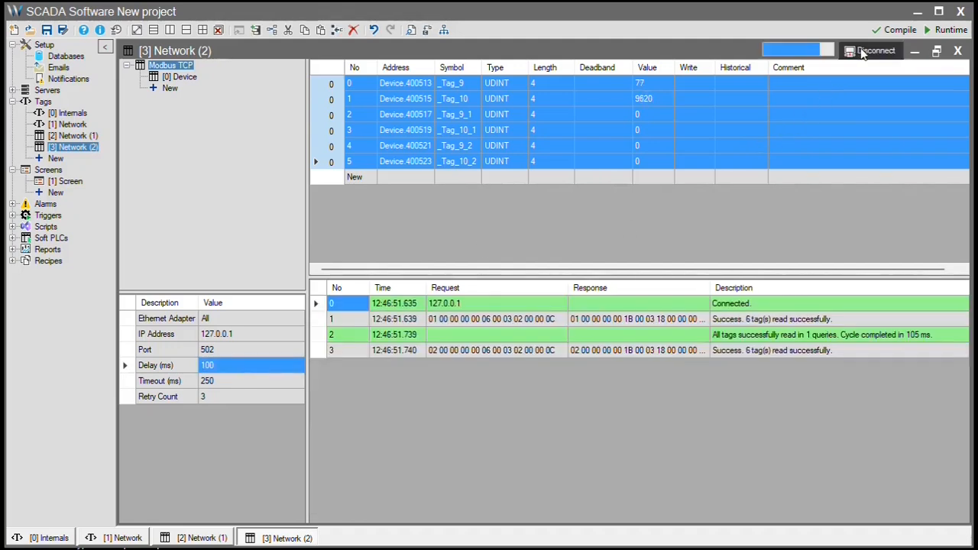
pyautogui.scroll(2, 925, 427)
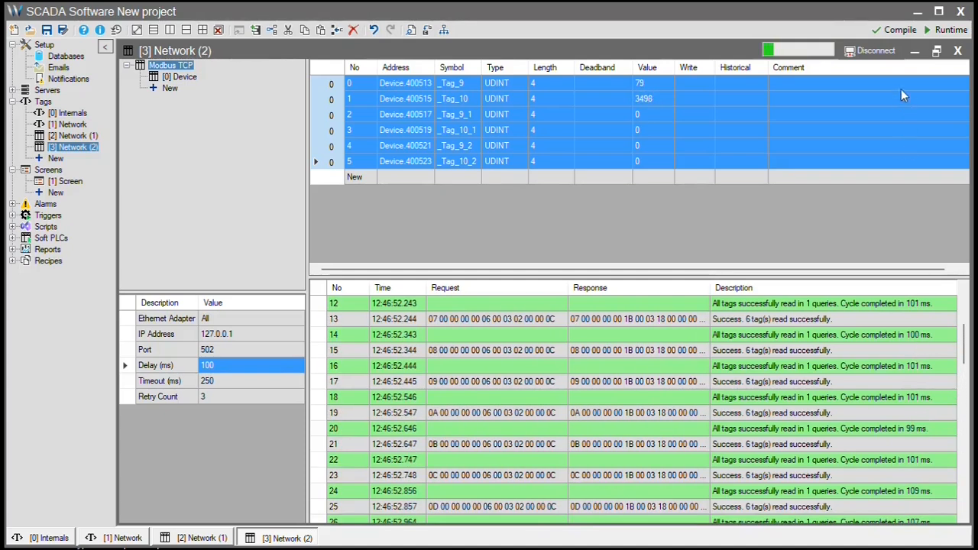
pyautogui.click(871, 51)
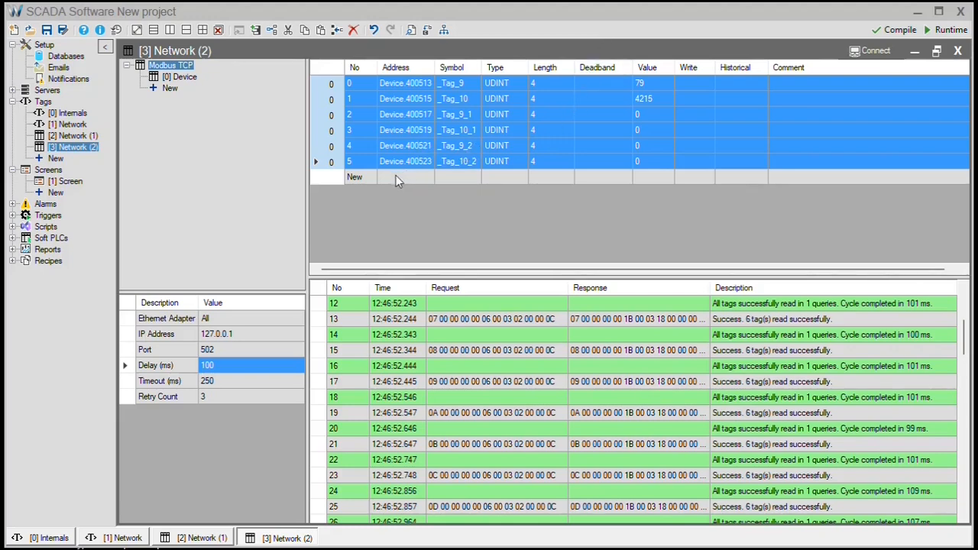
# Close the Modbus TCP network window and add two tags at the end of the Fulmatic TCP network's tag list
pyautogui.click(405, 113)
pyautogui.click(957, 50)
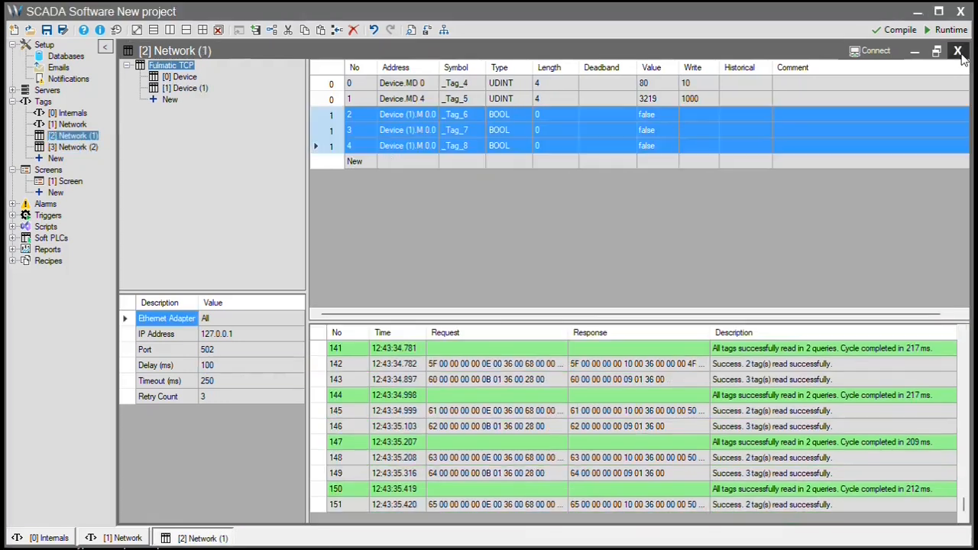
pyautogui.click(558, 162)
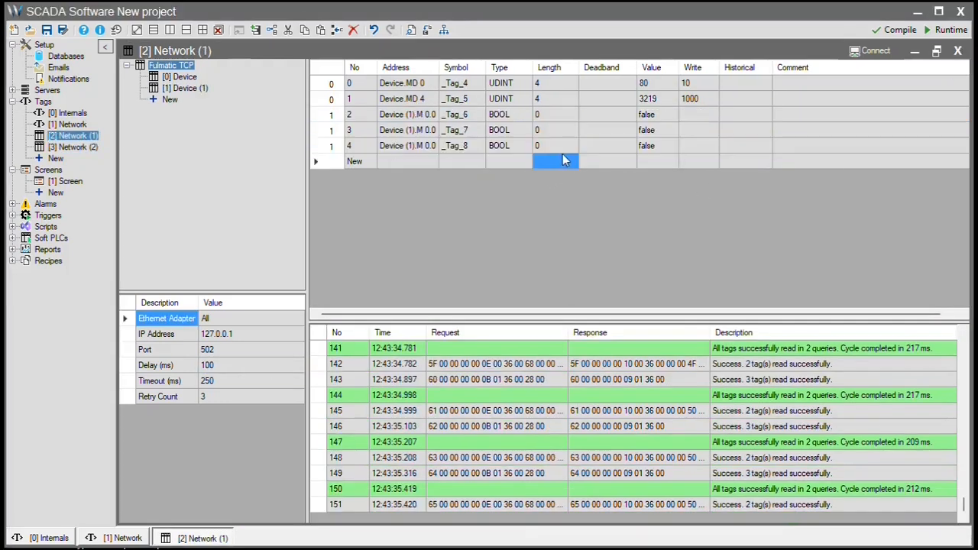
pyautogui.click(357, 161)
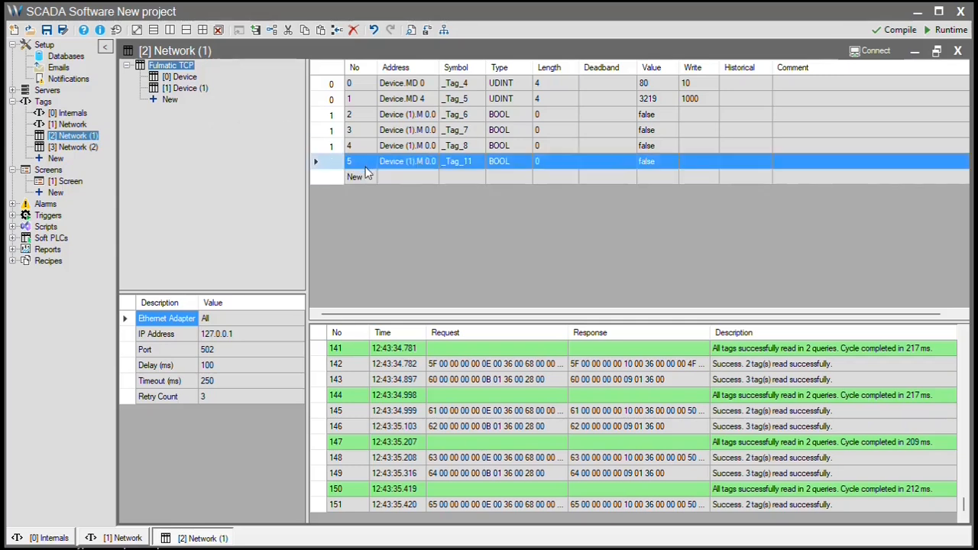
pyautogui.click(365, 177)
# Set the type of the new tags _Tag_11 and _Tag_12 to REAL
pyautogui.click(528, 161)
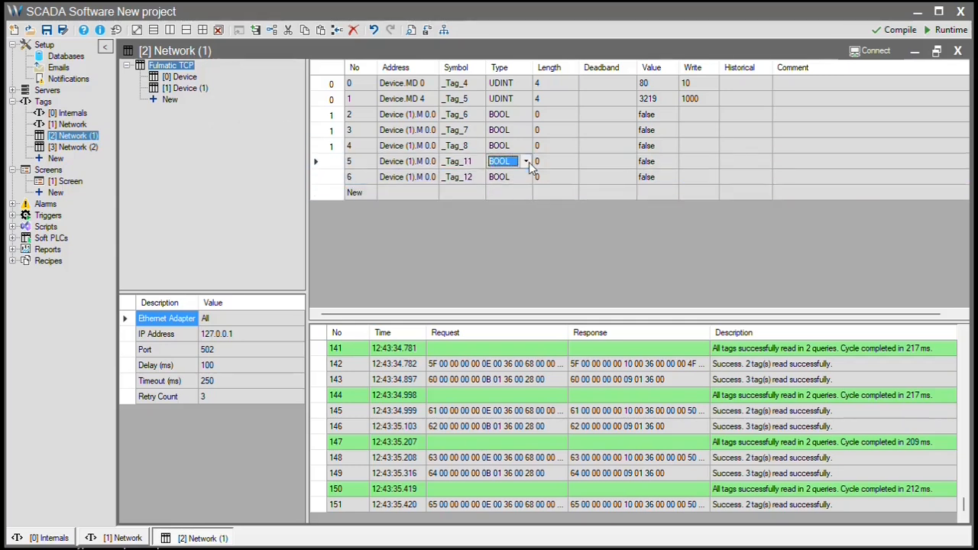
pyautogui.click(528, 162)
pyautogui.click(504, 297)
pyautogui.click(504, 173)
pyautogui.write('REAL')
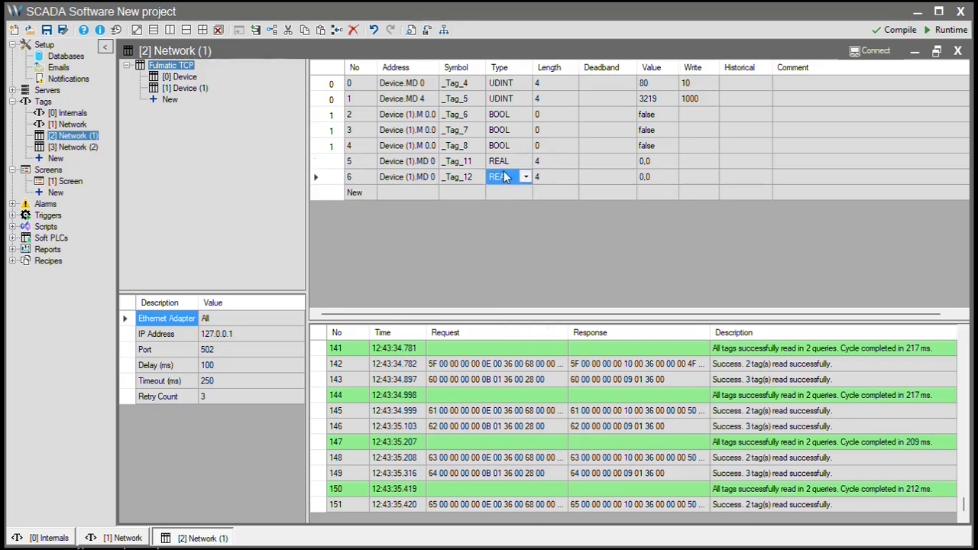
# Set the deadband of _Tag_12 to 0,01
pyautogui.click(603, 177)
pyautogui.write('0.0')
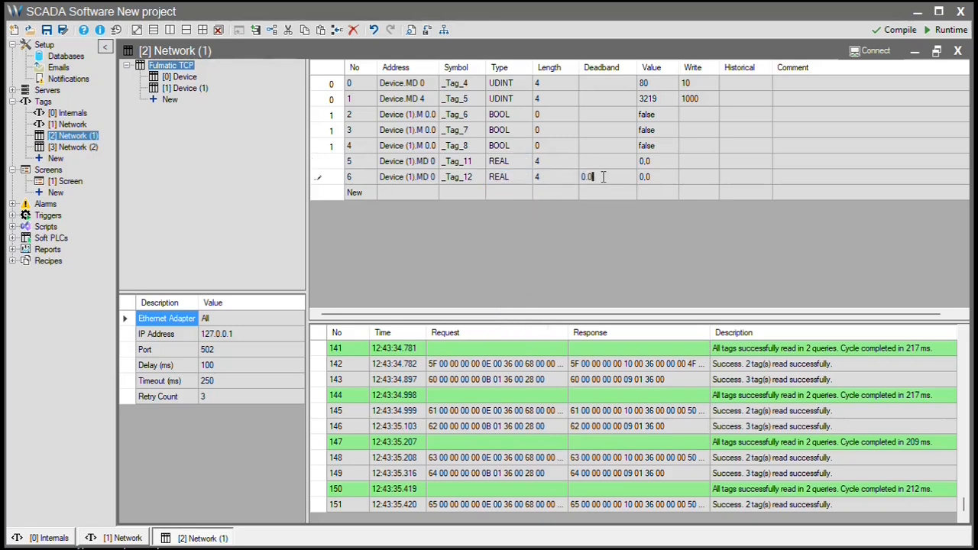
pyautogui.write('1')
pyautogui.press('Return')
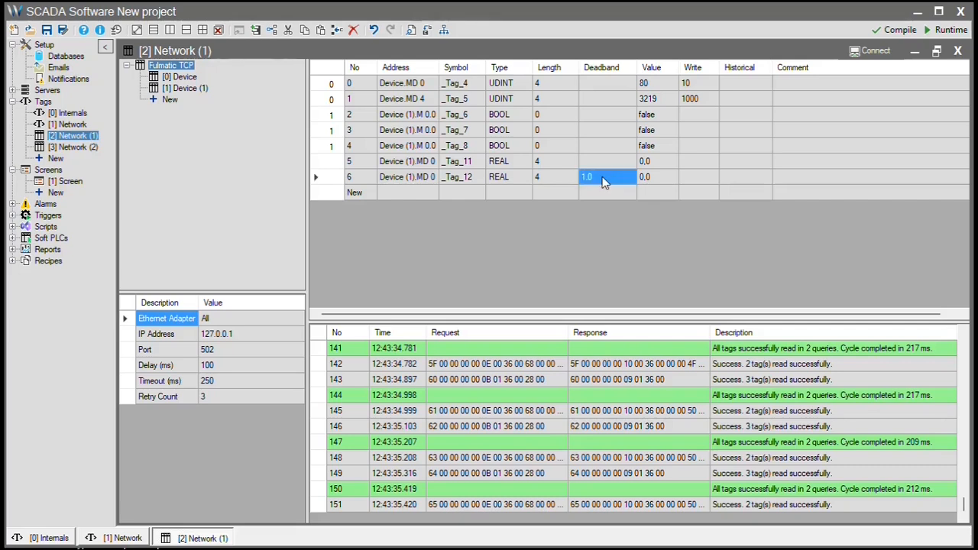
pyautogui.click(603, 179)
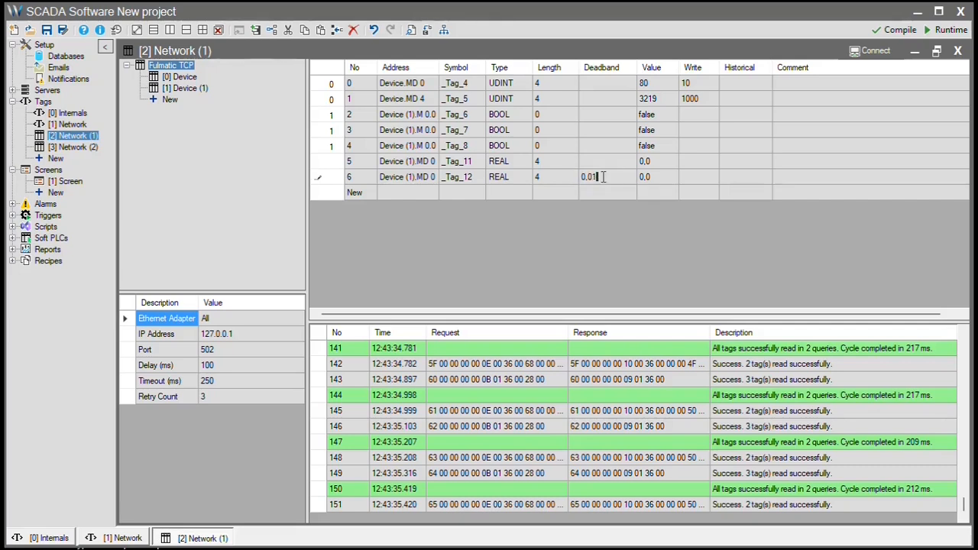
pyautogui.press('Return')
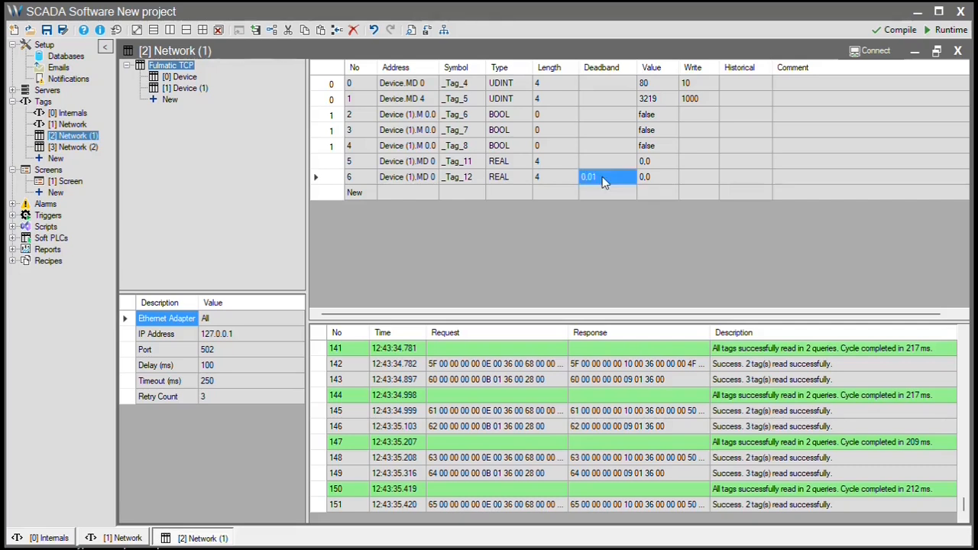
# Connect the Fulmatic TCP network and write the value 1,123 to _Tag_11 in Device (1)
pyautogui.click(871, 52)
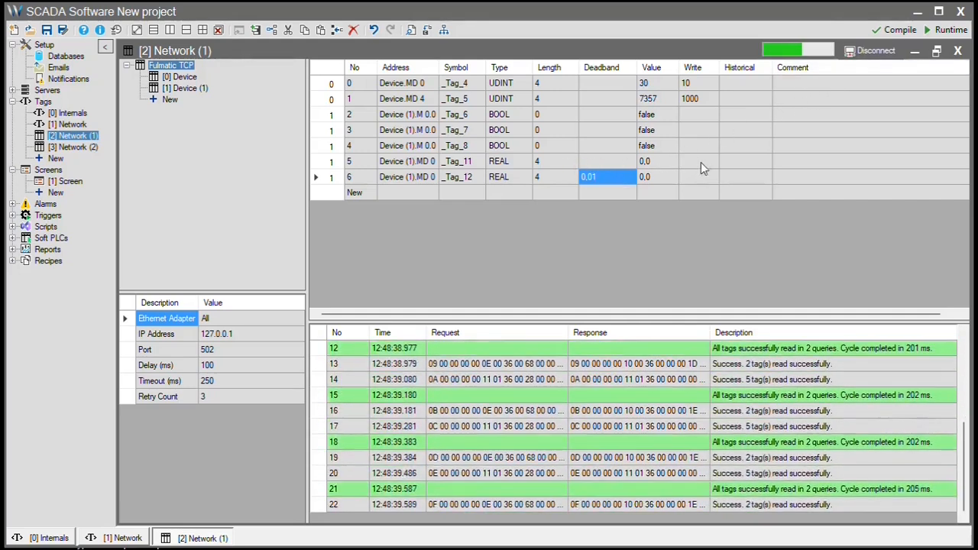
pyautogui.click(187, 88)
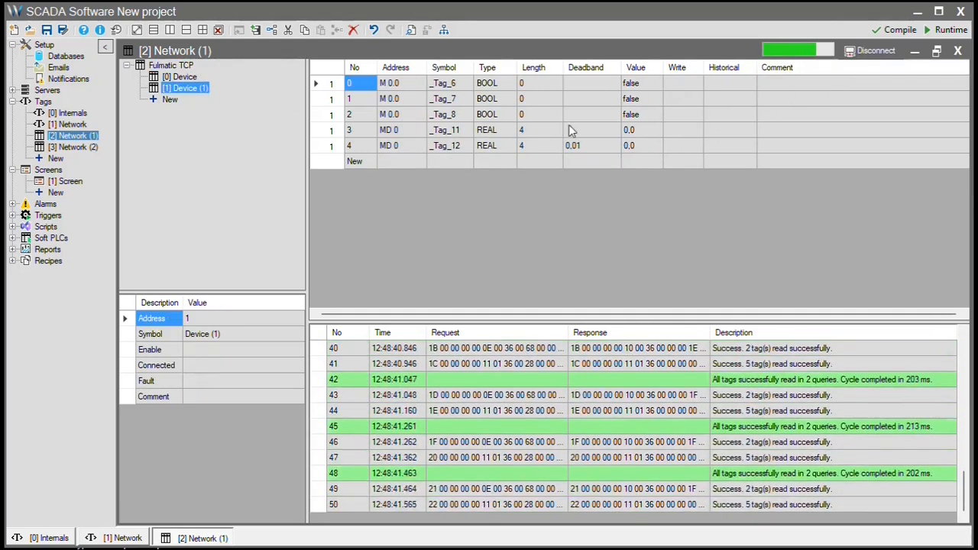
pyautogui.click(687, 131)
pyautogui.write('1,123')
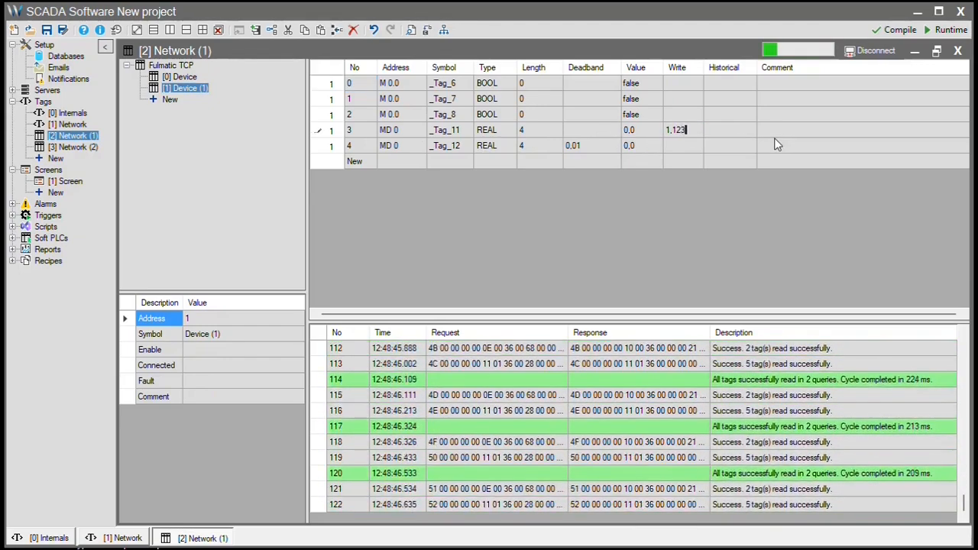
pyautogui.press('Return')
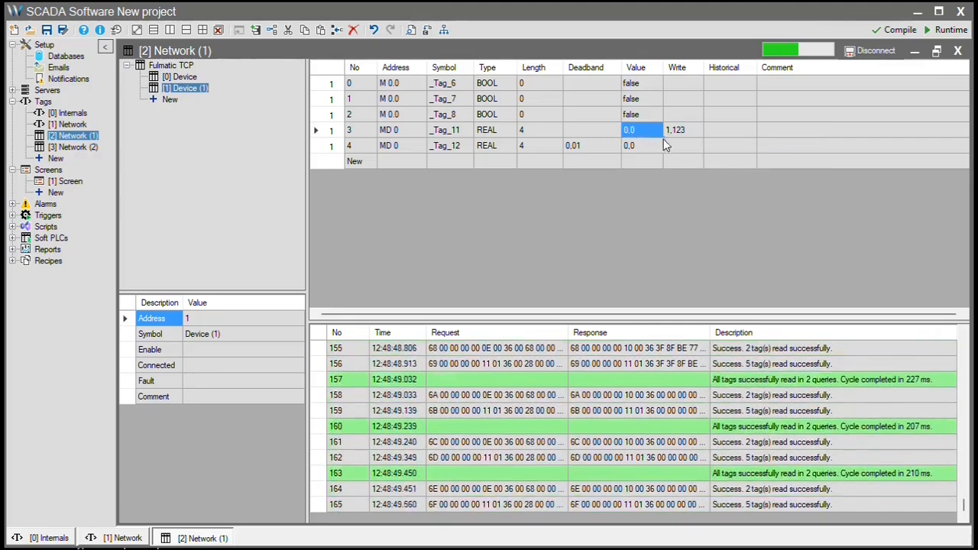
# Disconnect the Fulmatic TCP network and set the address of both _Tag_11 and _Tag_12 in Device (1) to MD 50
pyautogui.click(871, 50)
pyautogui.click(413, 131)
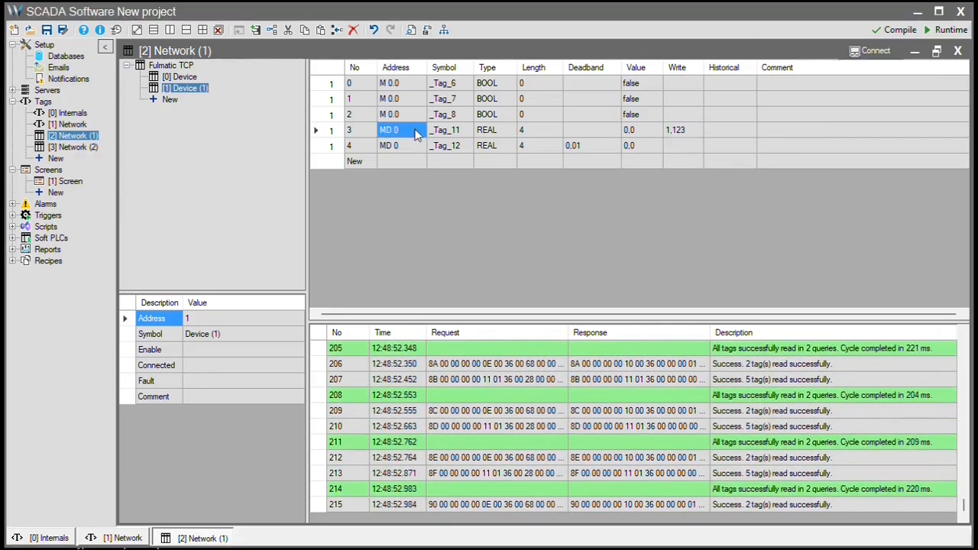
pyautogui.click(410, 131)
pyautogui.write('50')
pyautogui.press('Return')
pyautogui.click(402, 147)
pyautogui.click(409, 146)
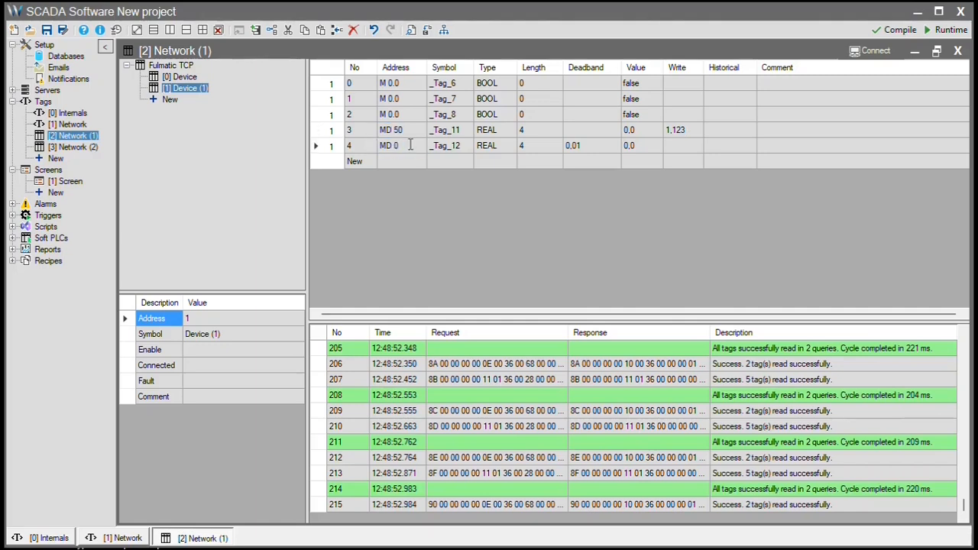
pyautogui.write('50')
pyautogui.press('Return')
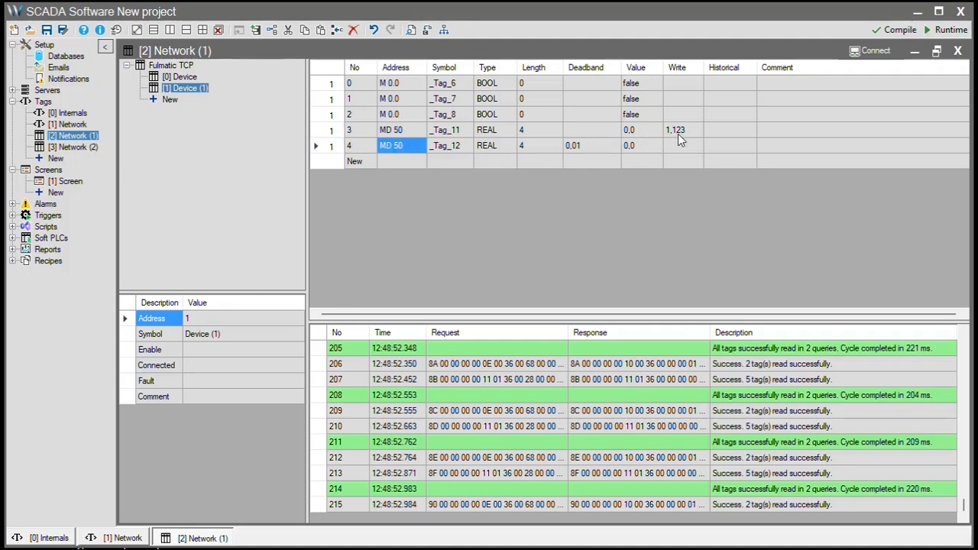
pyautogui.click(611, 147)
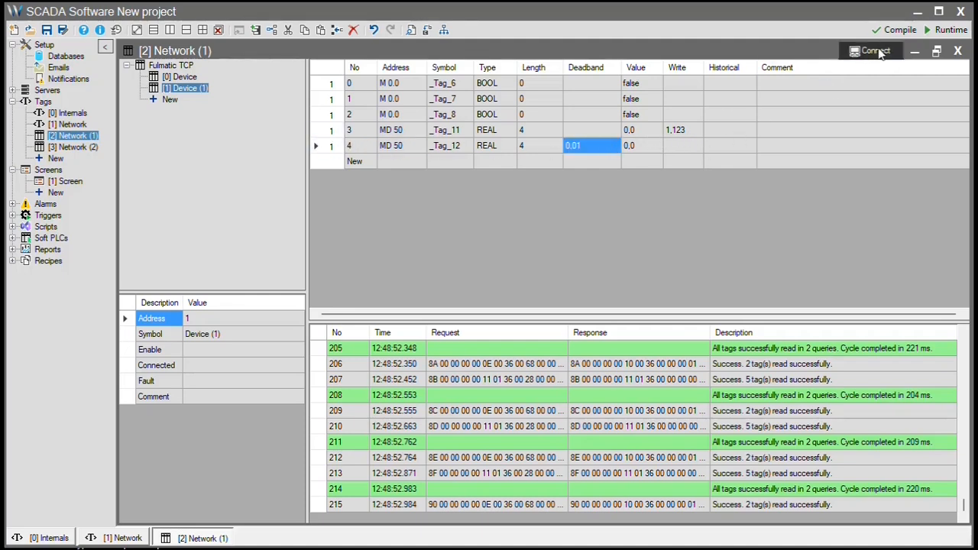
# Reconnect the Fulmatic TCP network and write the value 1,123 to _Tag_11 again, comparing its read value with that of _Tag_12
pyautogui.click(871, 51)
pyautogui.click(701, 130)
pyautogui.click(701, 130)
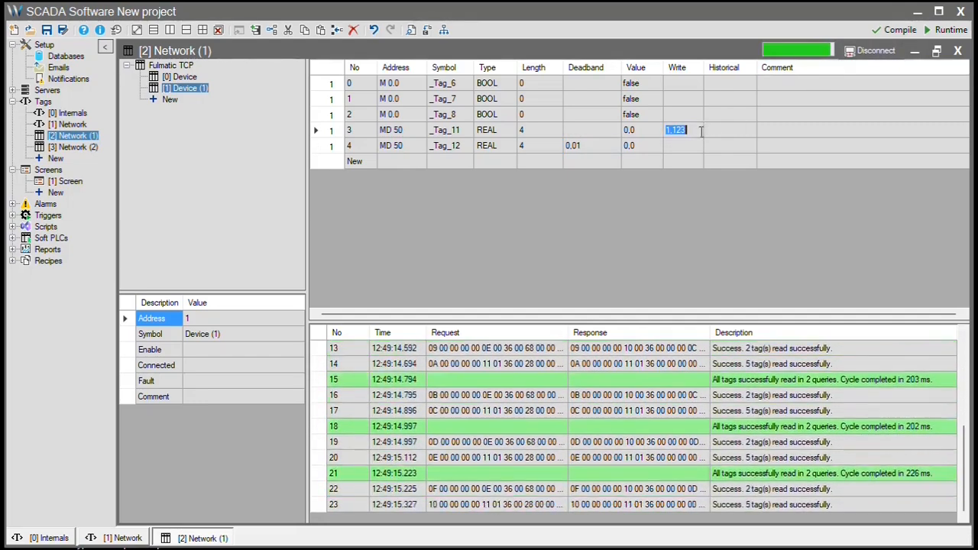
pyautogui.click(703, 145)
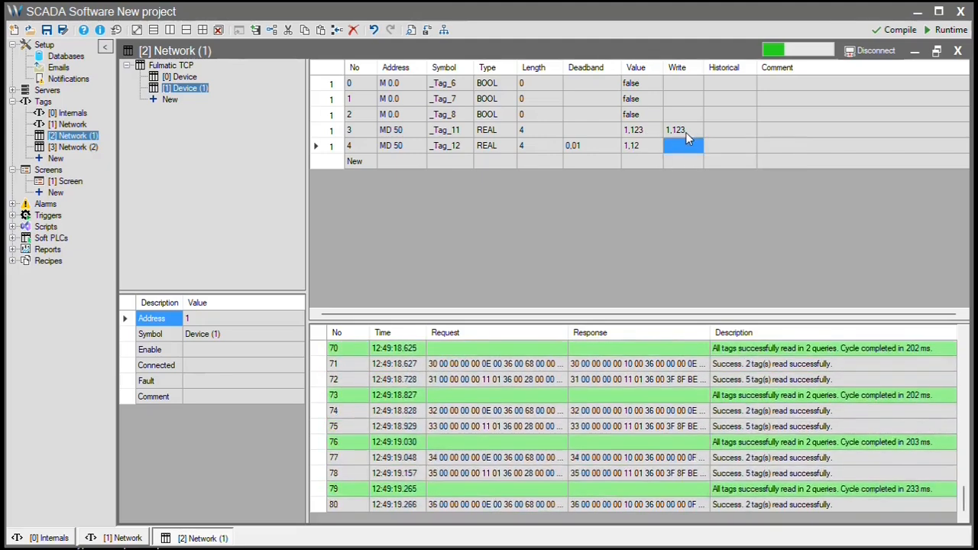
pyautogui.click(685, 132)
pyautogui.click(653, 134)
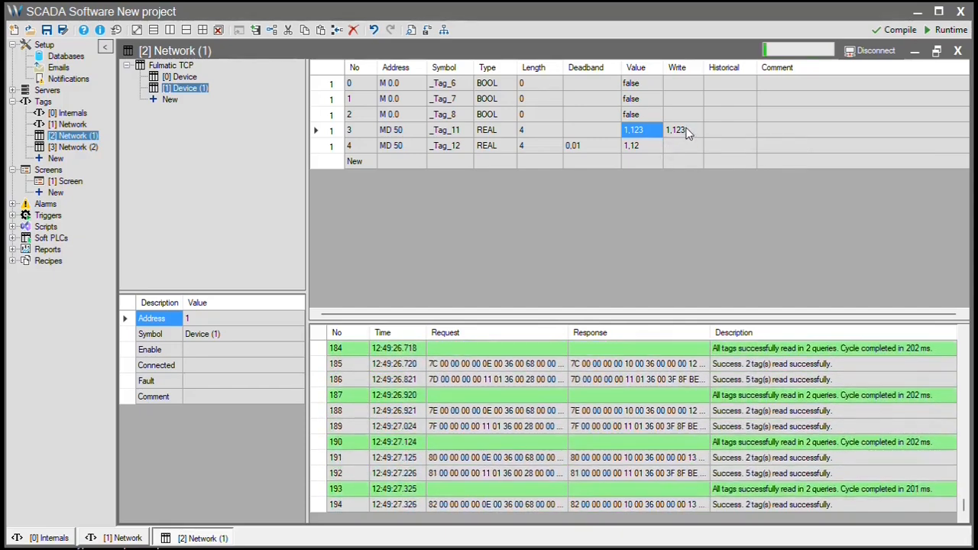
# Write the value 1,1256 to _Tag_11 to test the deadband rounding of _Tag_12
pyautogui.click(691, 130)
pyautogui.click(692, 129)
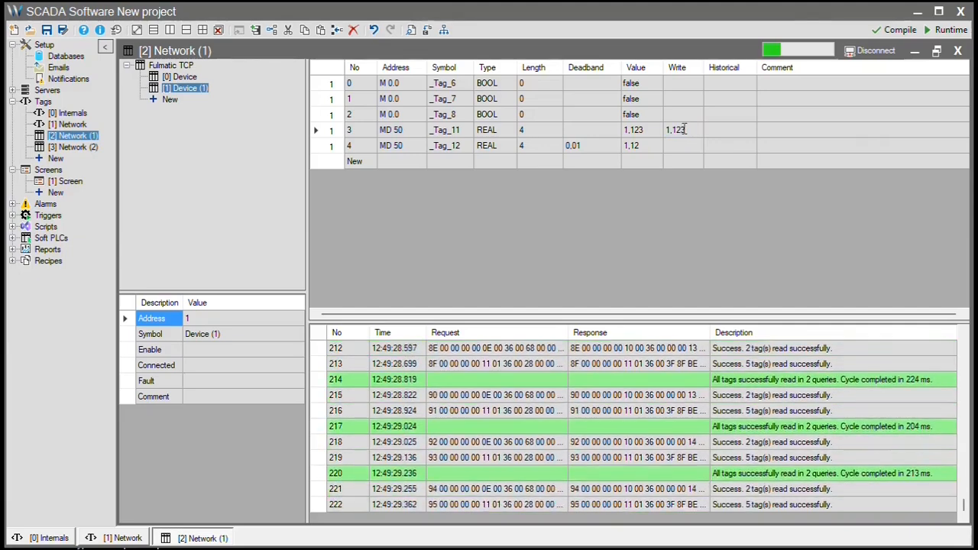
pyautogui.press('BackSpace')
pyautogui.write('56')
pyautogui.press('Return')
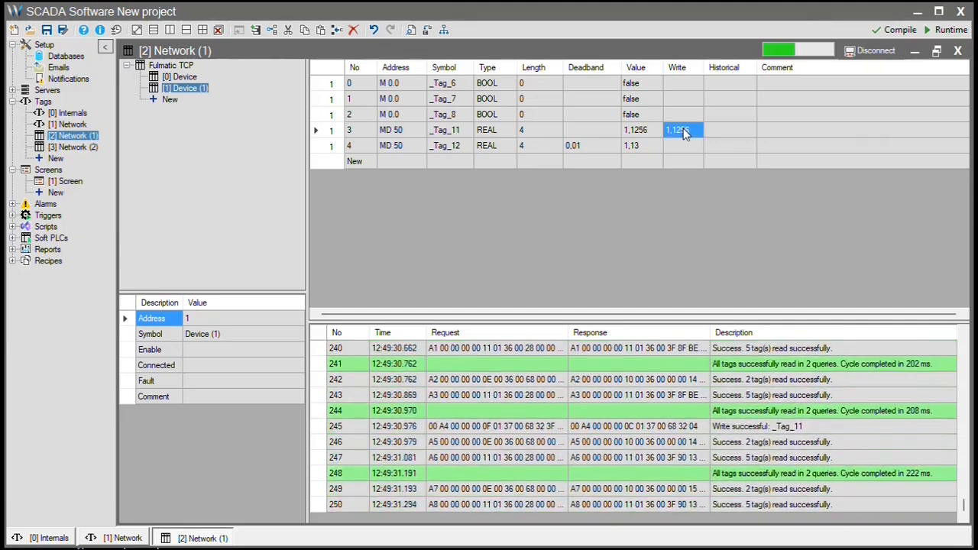